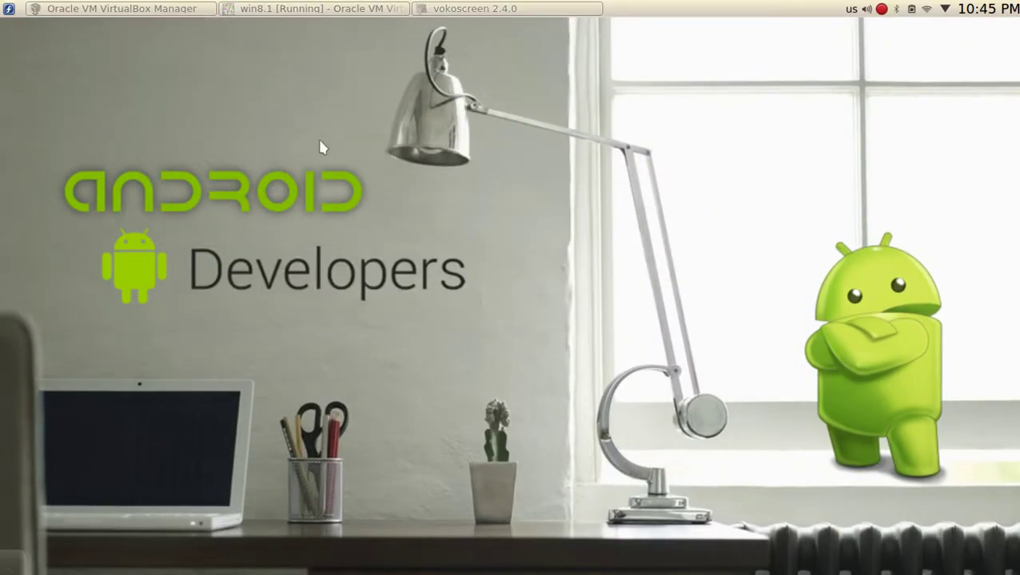
# Step: Set the Plasma desktop wallpaper to the blurred blue Fedora image via Folder View Settings, then restore the win8.1 window
pyautogui.rightClick(298, 107)
pyautogui.click(337, 373)
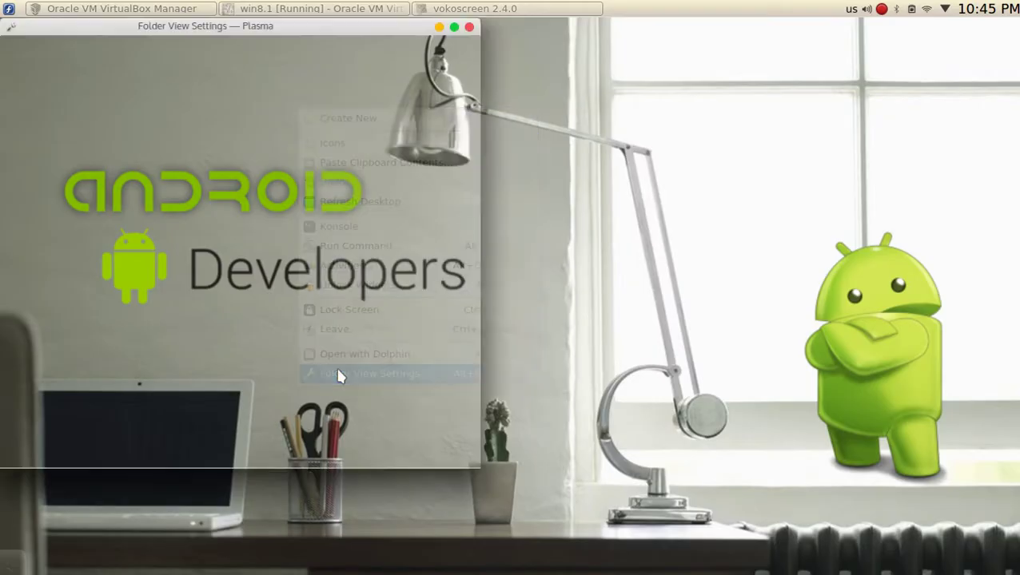
pyautogui.scroll(2, 320, 335)
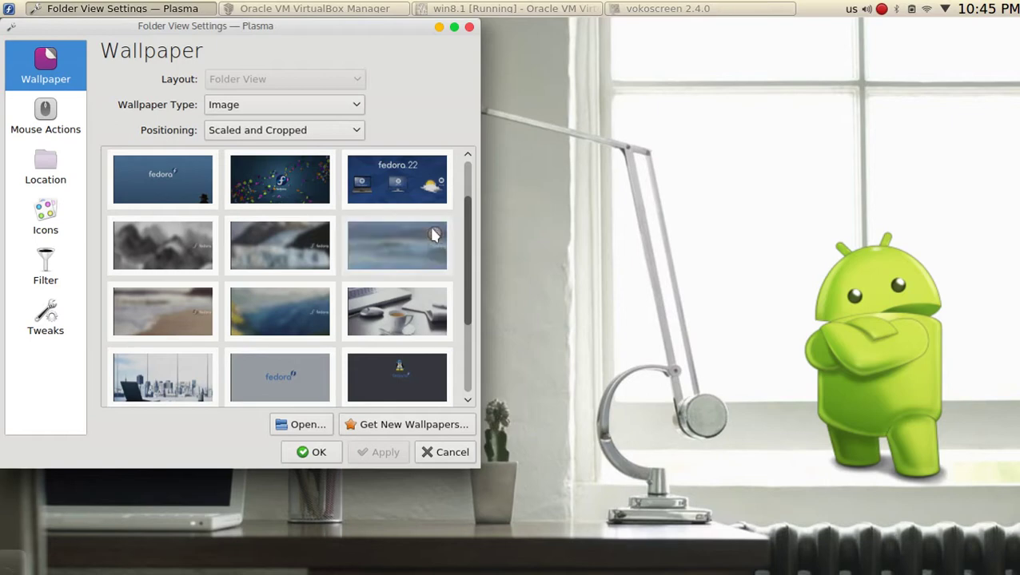
pyautogui.click(412, 236)
pyautogui.click(432, 240)
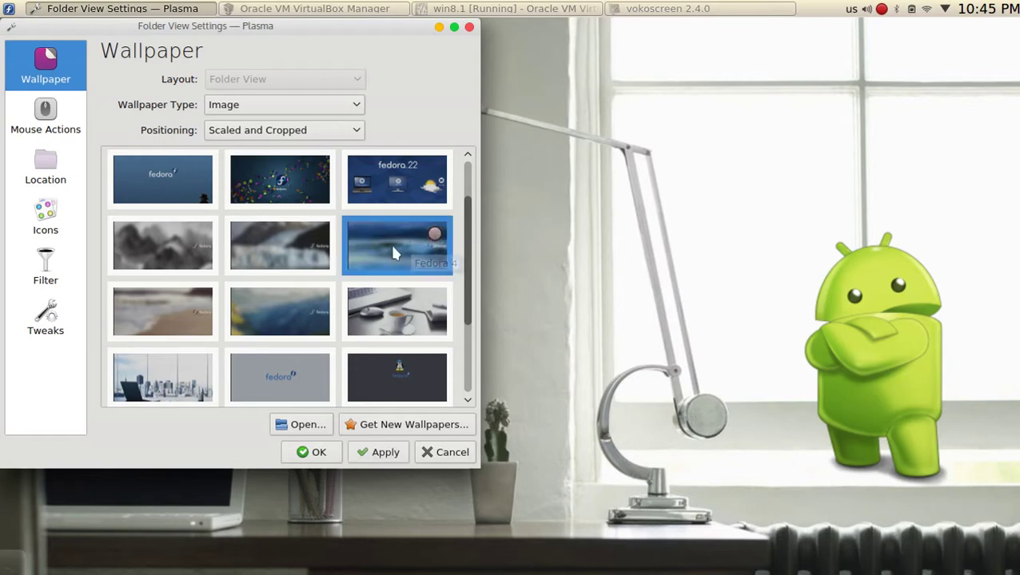
pyautogui.click(332, 457)
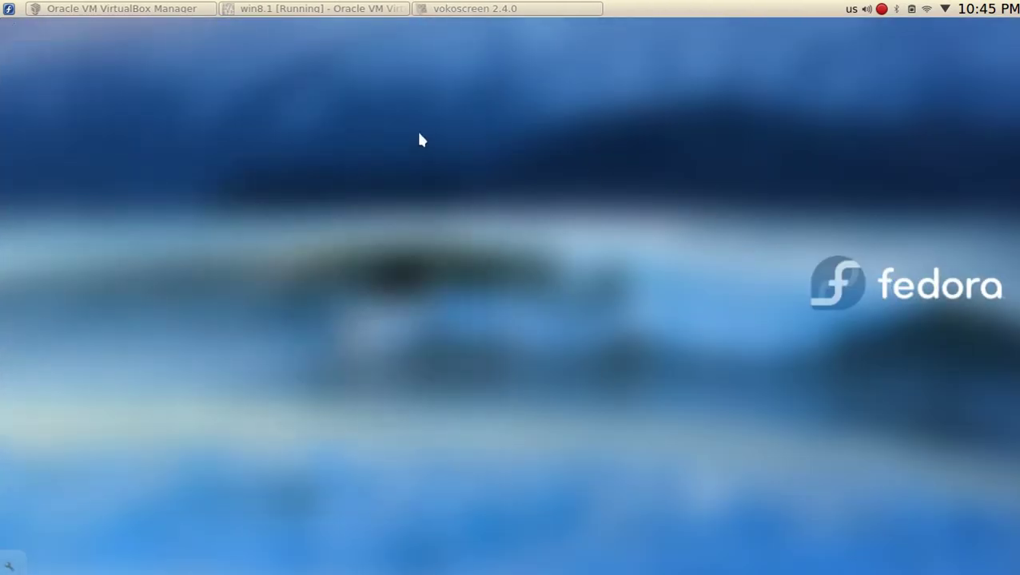
pyautogui.click(346, 13)
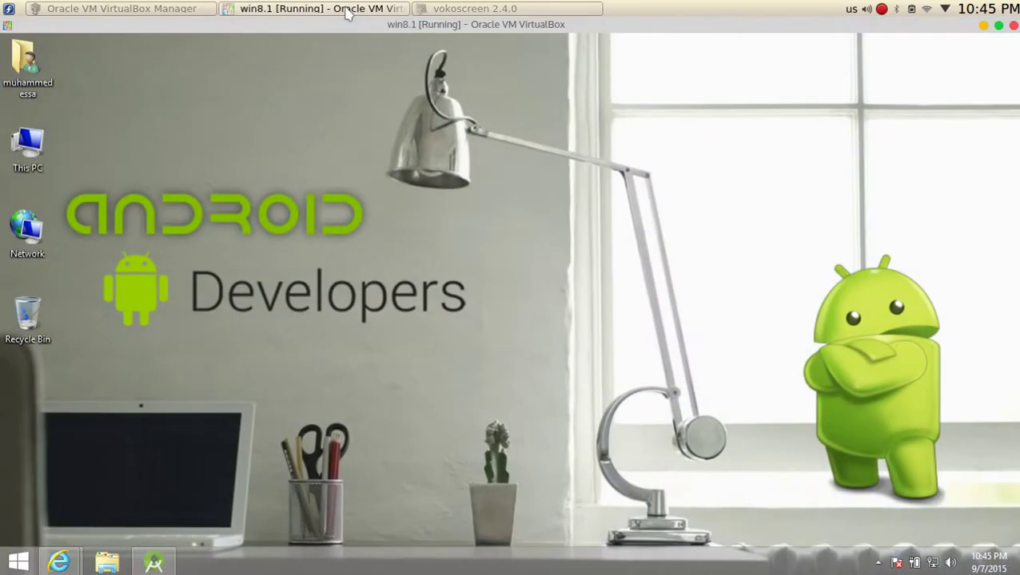
# Step: Bring the win8.1 VM window forward, restore it, and maximize it to fill the screen
pyautogui.click(346, 13)
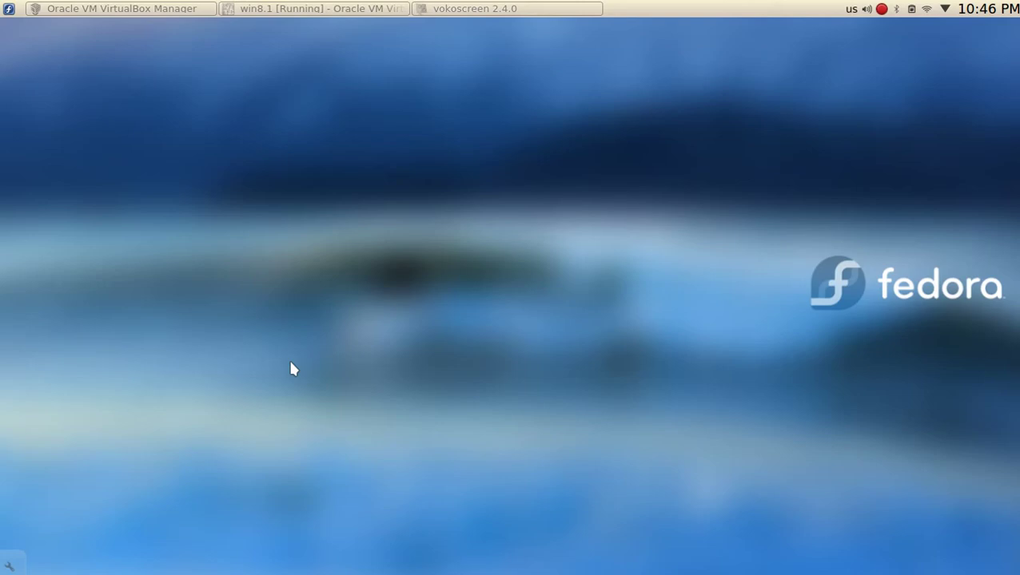
pyautogui.click(324, 8)
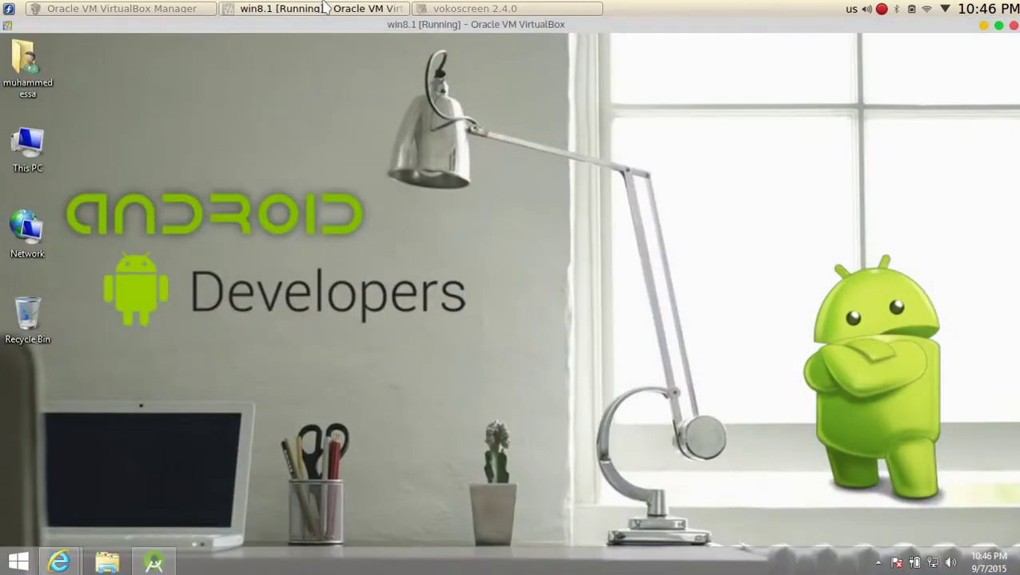
pyautogui.click(997, 26)
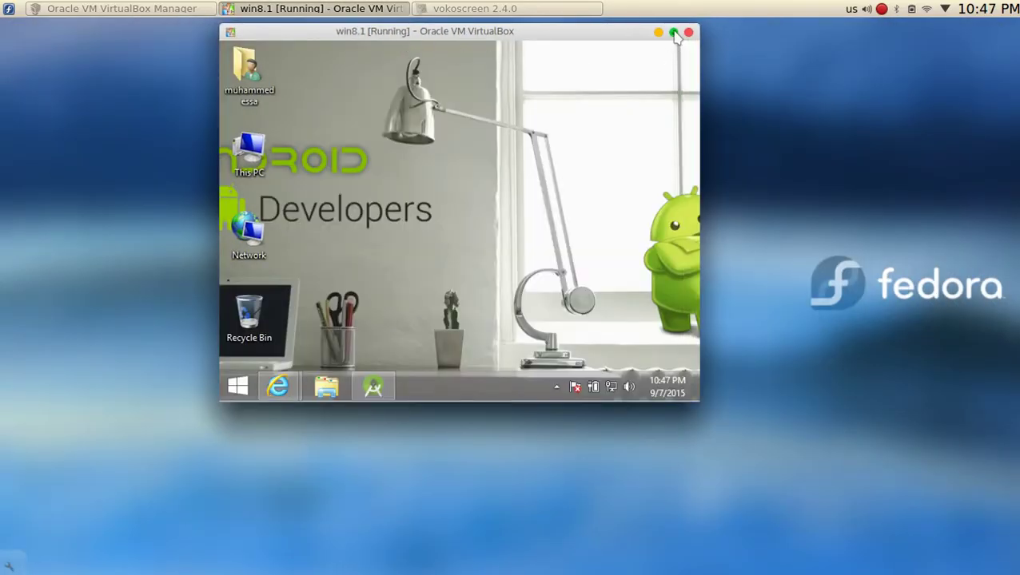
pyautogui.click(673, 32)
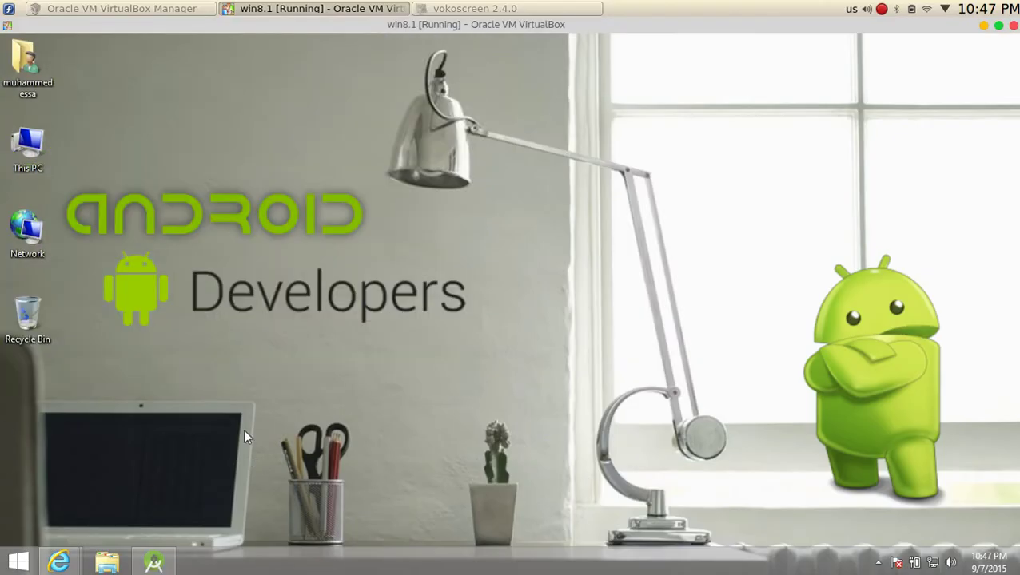
pyautogui.moveTo(72, 563)
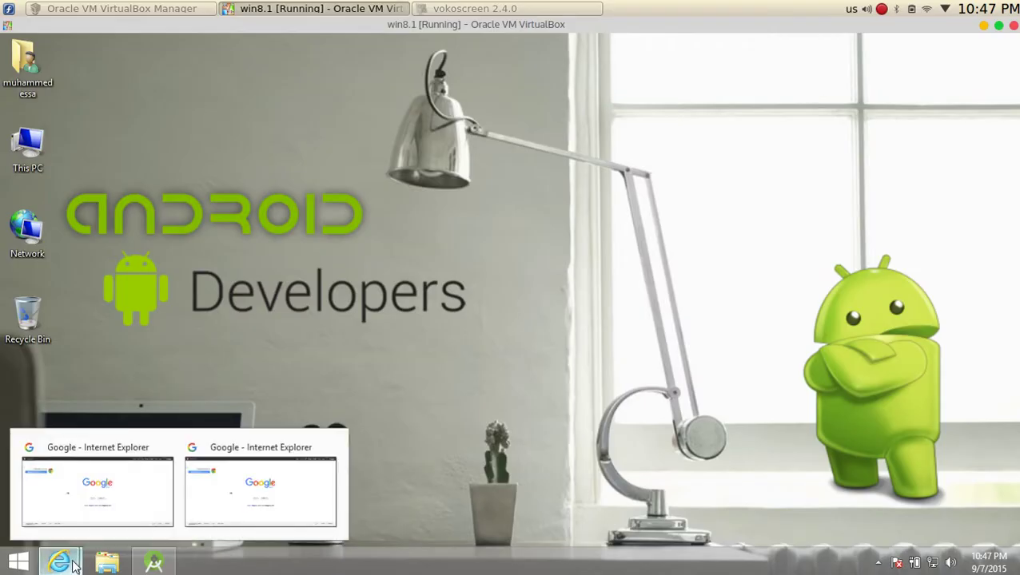
# Step: Search Google for 'virtualbox'
pyautogui.click(74, 472)
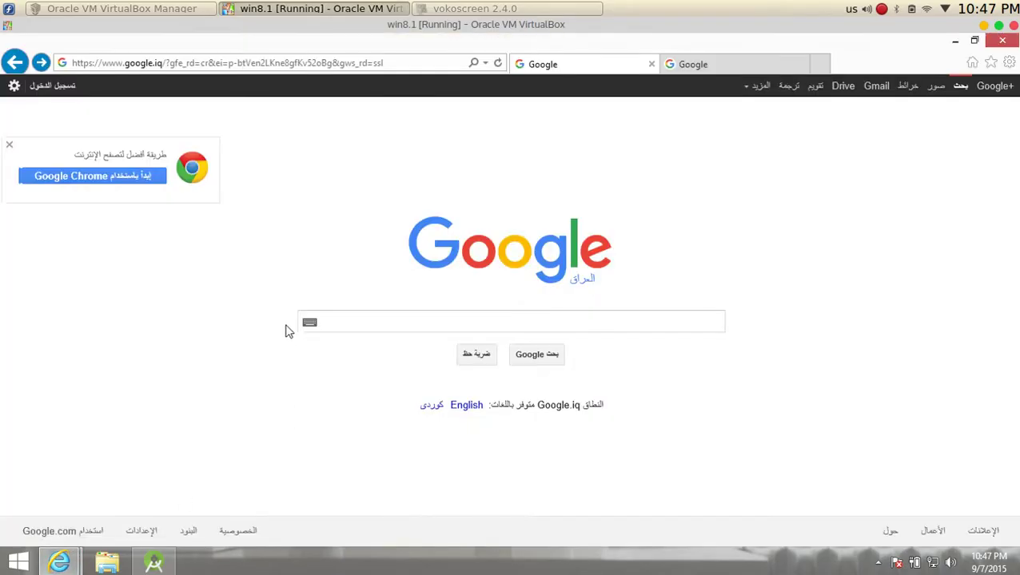
pyautogui.click(379, 322)
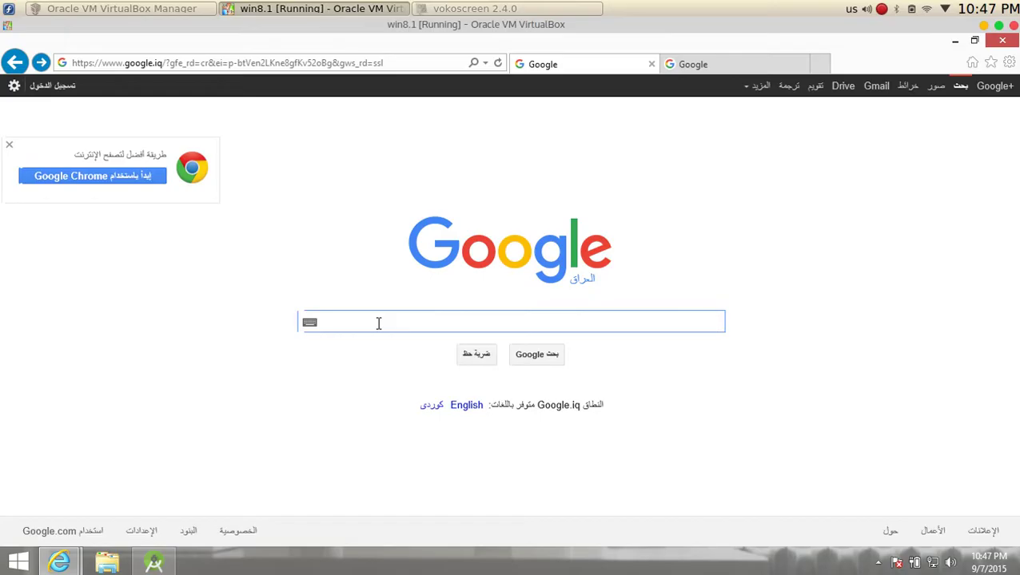
pyautogui.write('virtu')
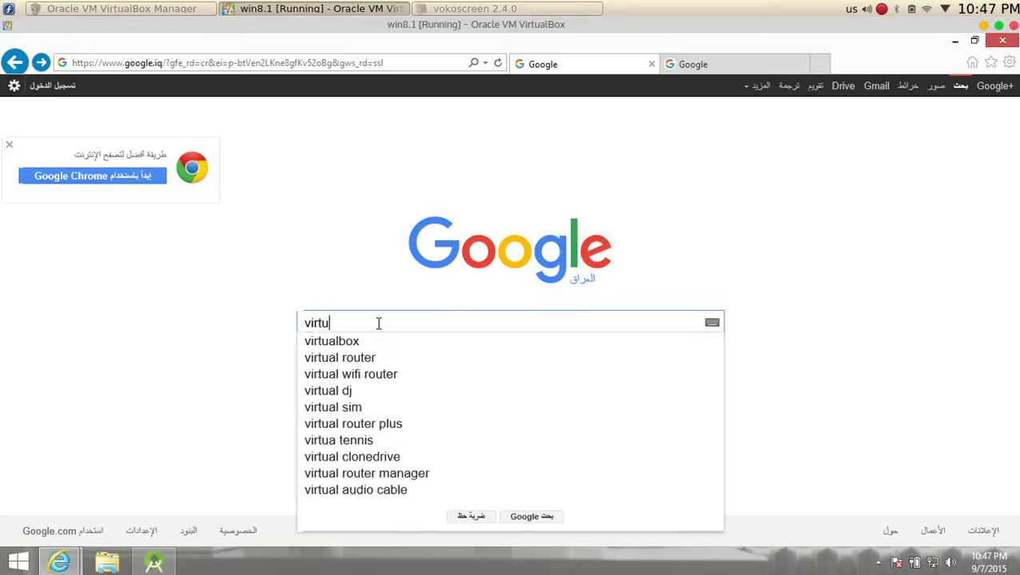
pyautogui.write('albox')
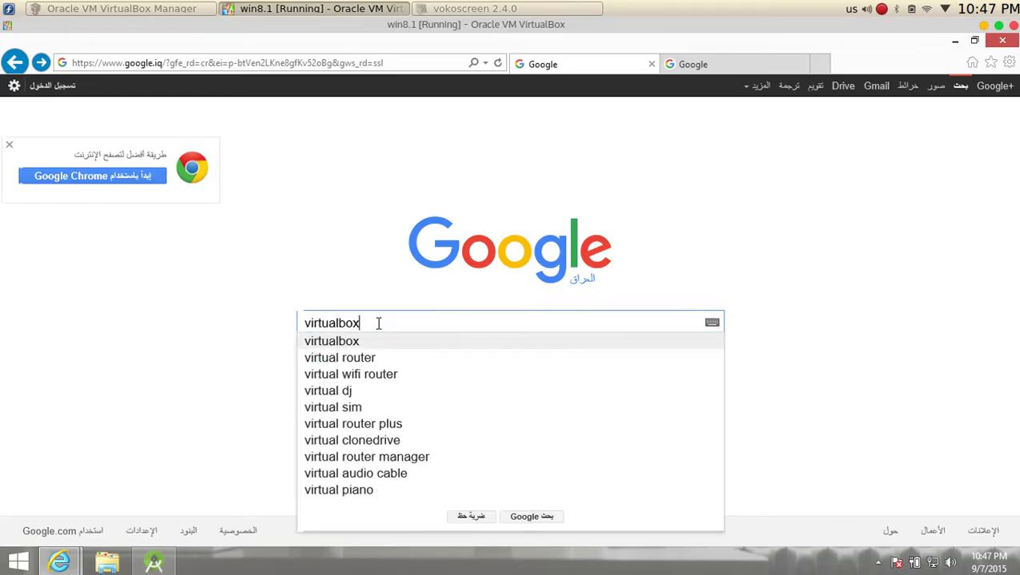
pyautogui.press('Return')
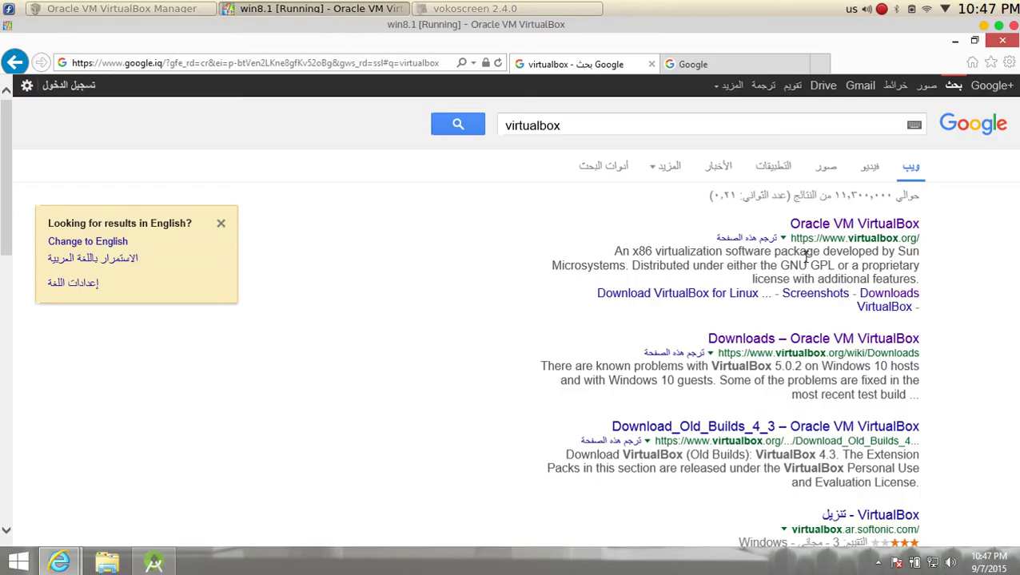
# Step: On virtualbox.org Downloads, start the 5.0.2 Windows hosts download, cancel it, and return to the Google tab
pyautogui.click(823, 226)
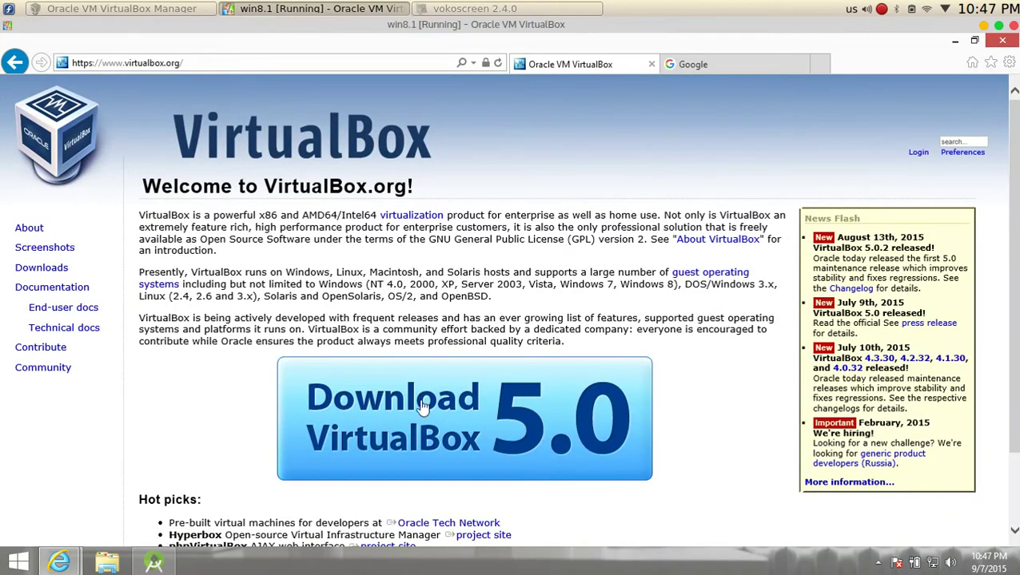
pyautogui.click(507, 400)
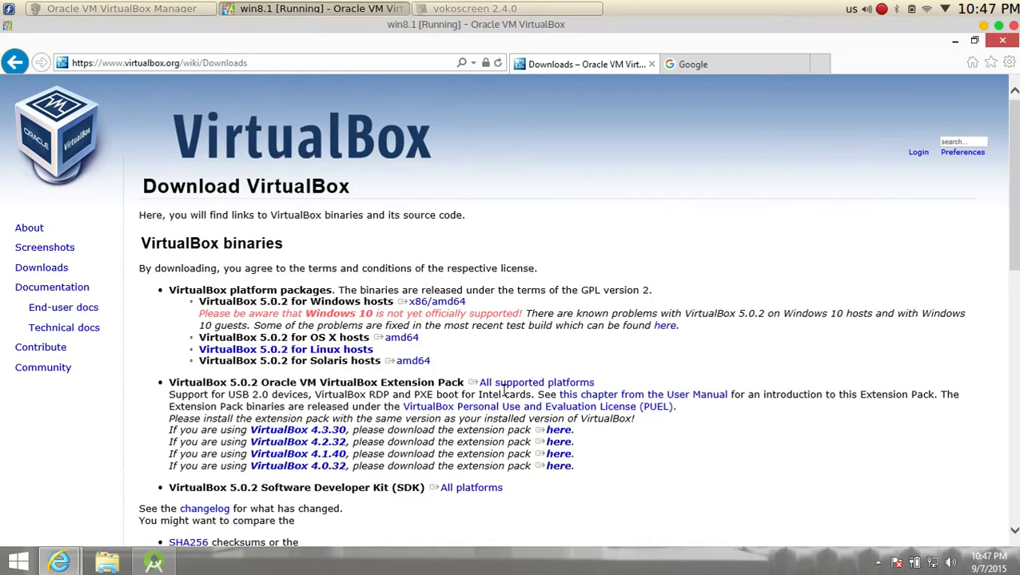
pyautogui.moveTo(200, 301); pyautogui.dragTo(436, 290)
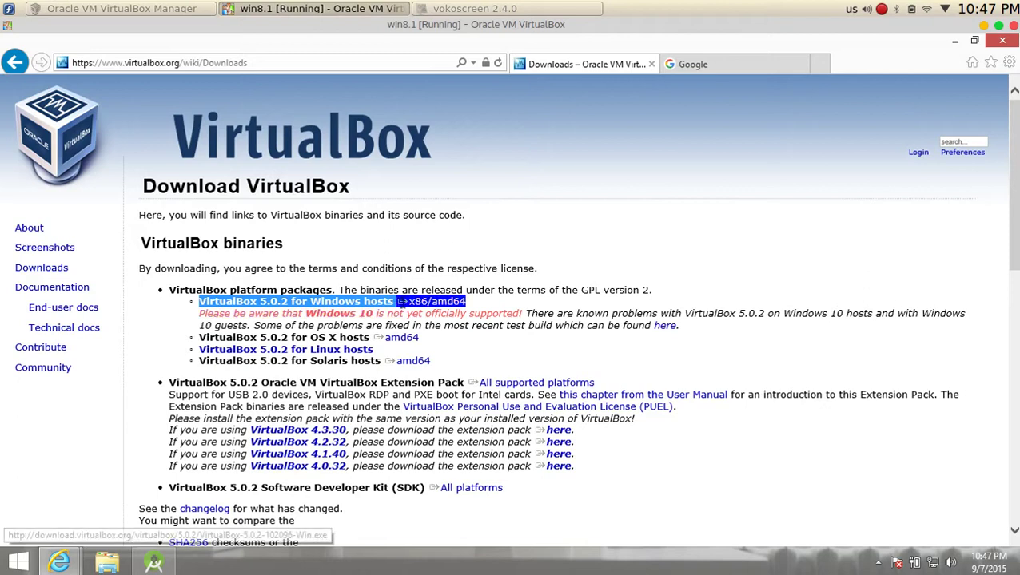
pyautogui.click(420, 303)
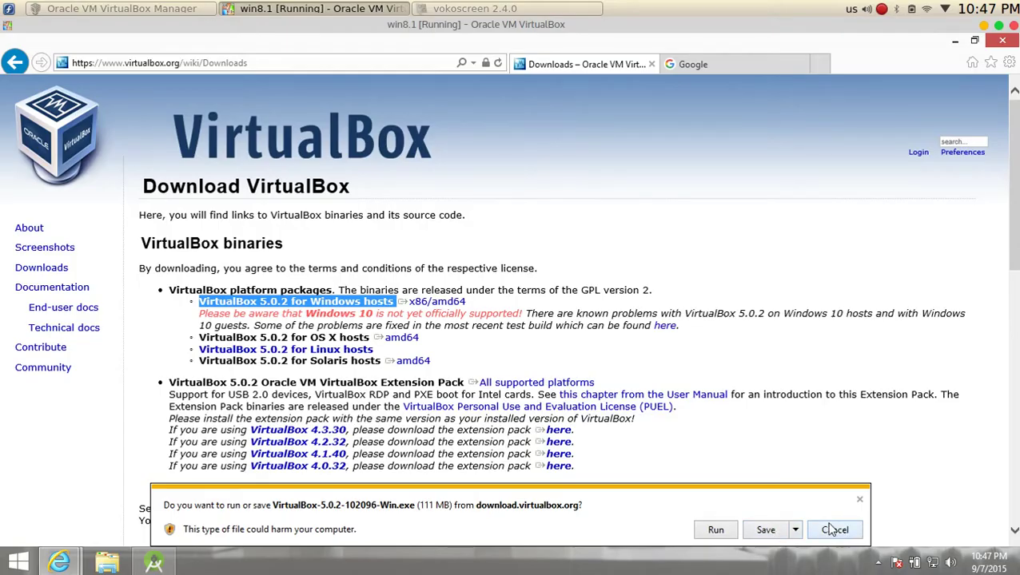
pyautogui.click(828, 530)
pyautogui.click(697, 67)
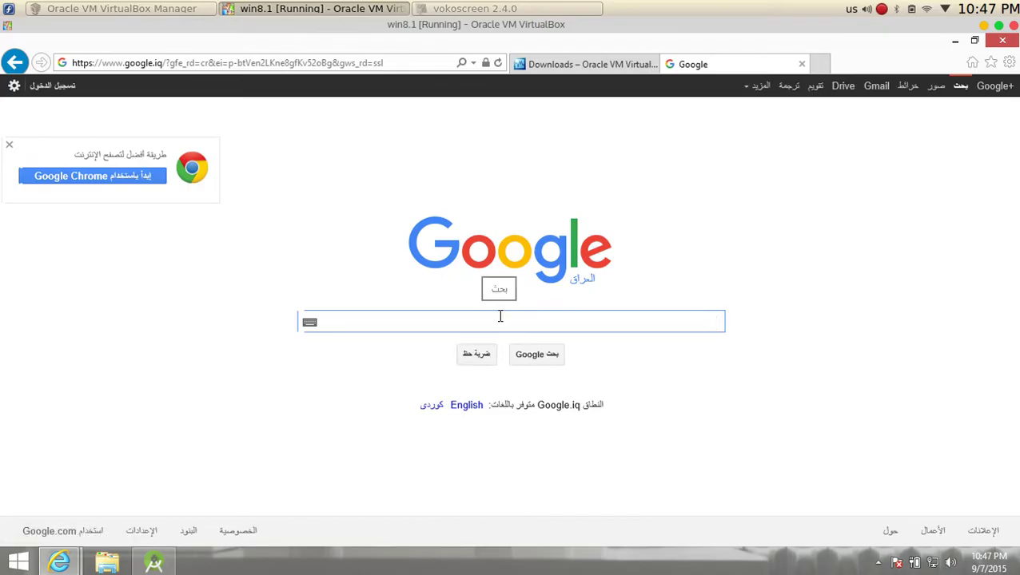
# Step: Search Google for 'genymotion' from the suggestions, zoom the results in three steps, and open the Genymotion website
pyautogui.write('g')
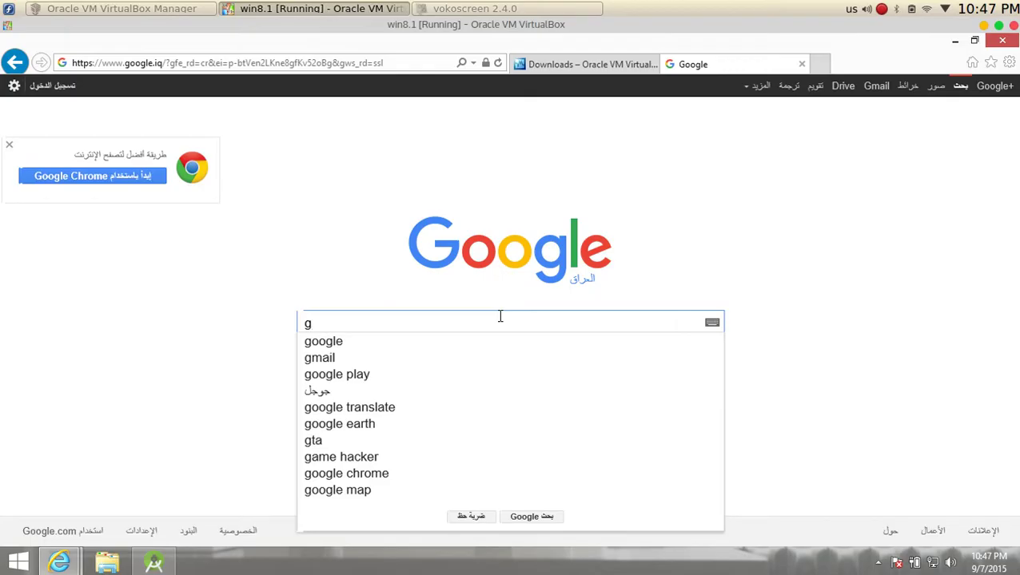
pyautogui.write('e')
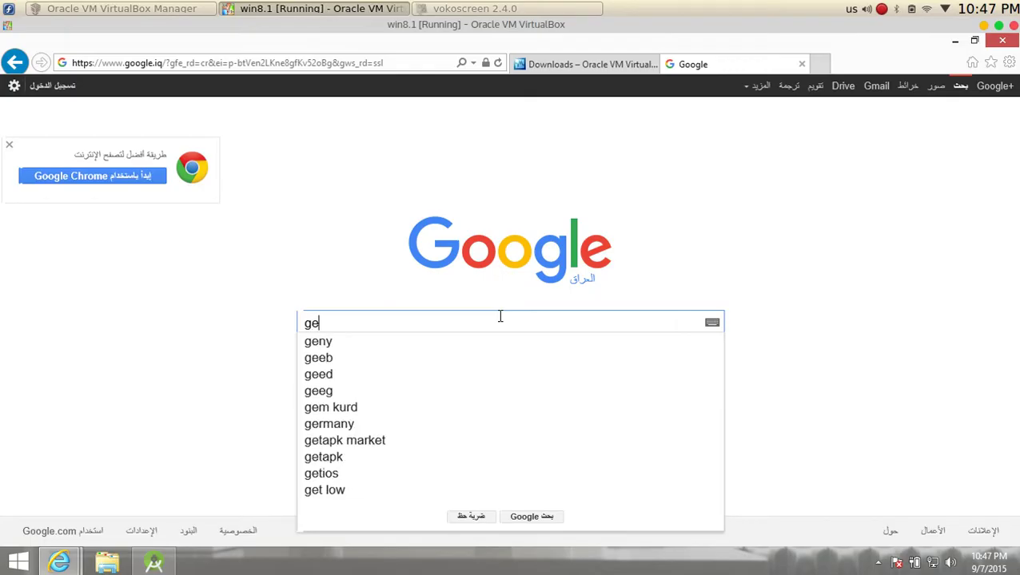
pyautogui.write('nm')
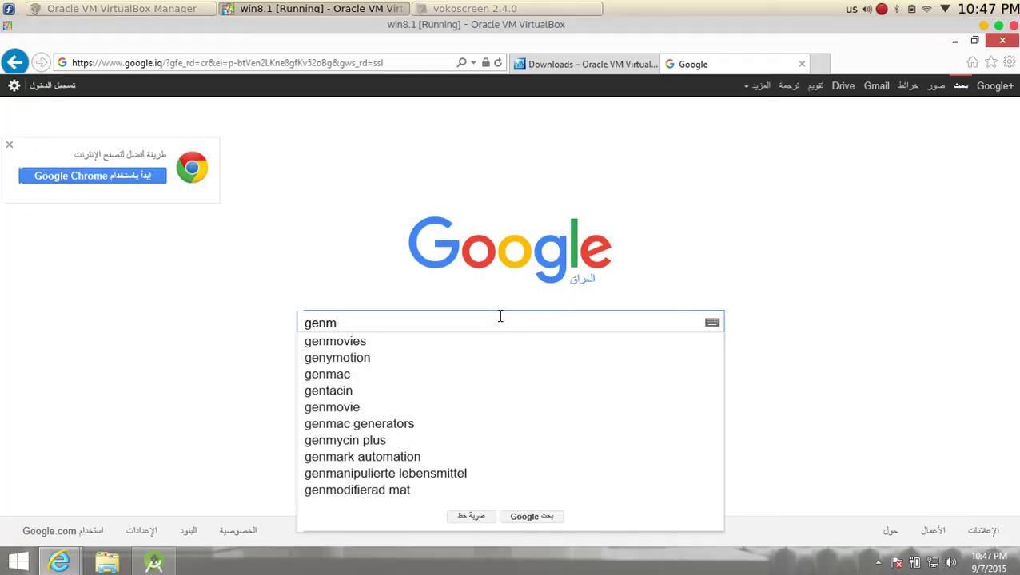
pyautogui.press('Down')
pyautogui.press('Down')
pyautogui.press('Return')
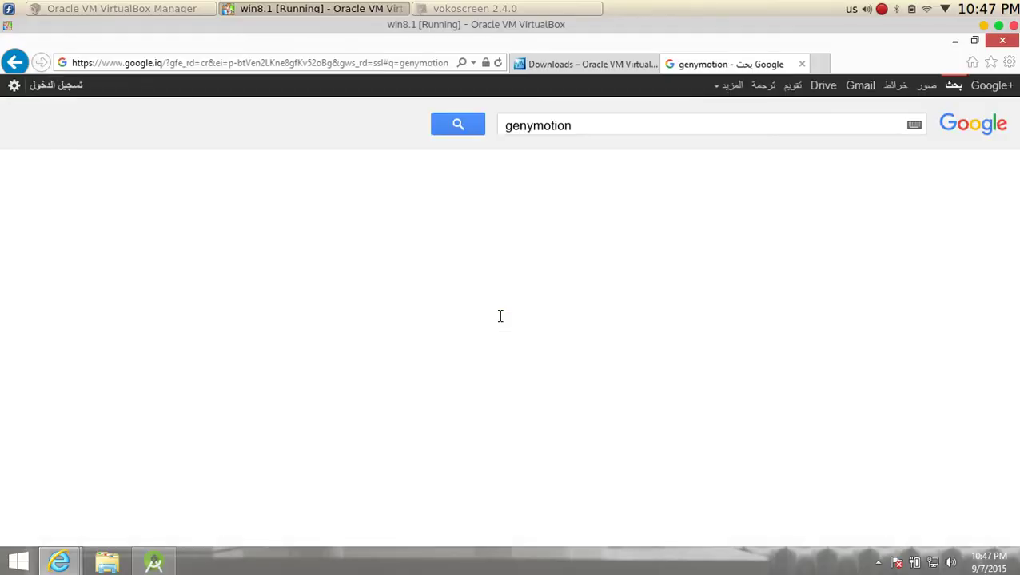
pyautogui.hotkey('ctrl', '+')
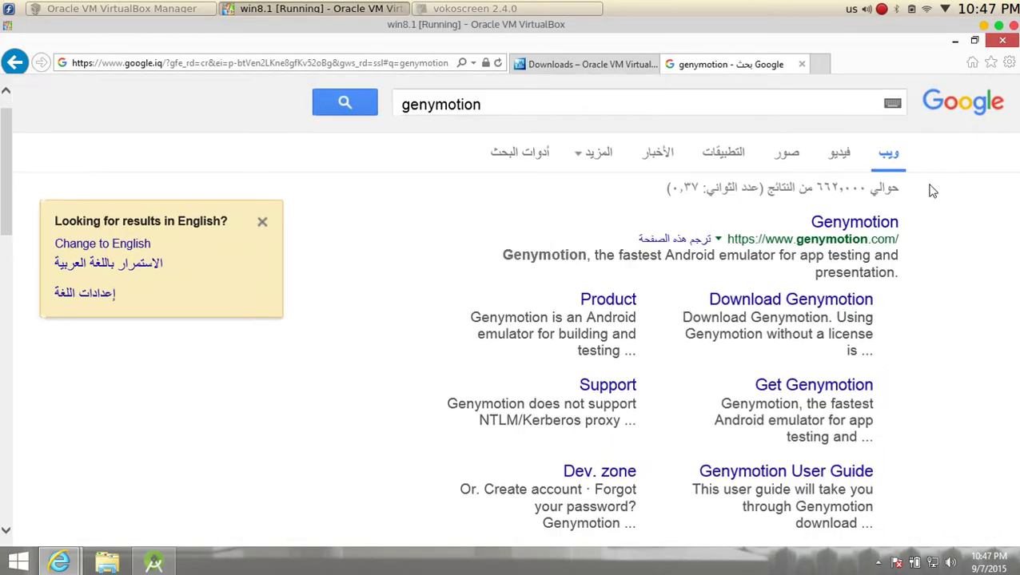
pyautogui.hotkey('ctrl', '+')
pyautogui.hotkey('ctrl', '+')
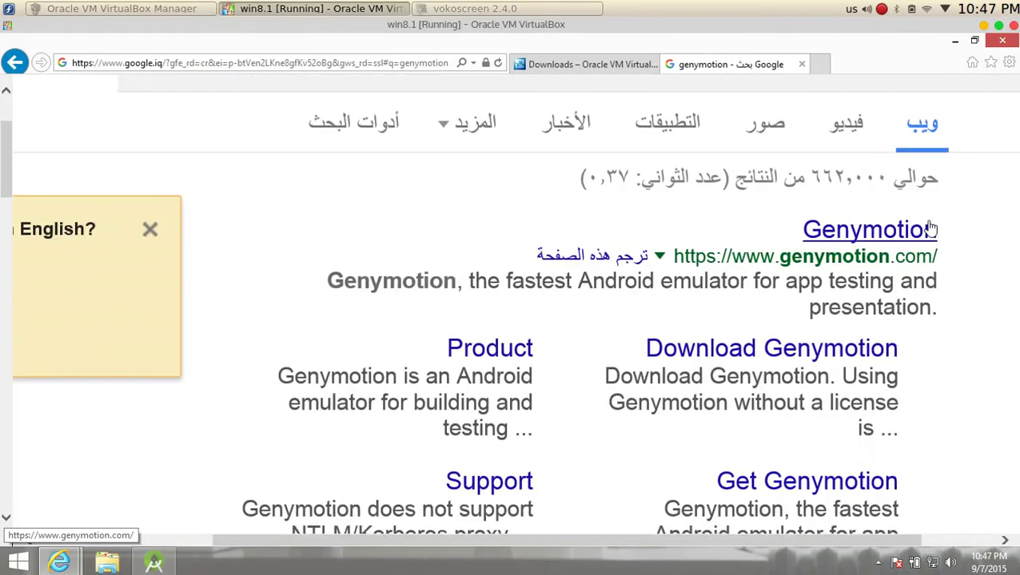
pyautogui.hotkey('ctrl', '+')
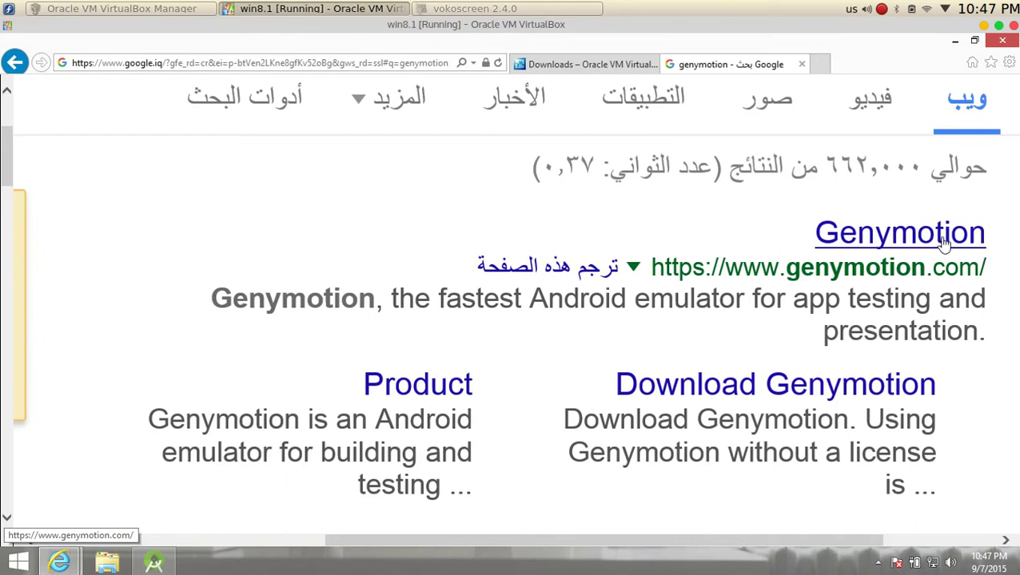
pyautogui.moveTo(387, 302)
pyautogui.mouseDown()
pyautogui.moveTo(751, 302)
pyautogui.moveTo(779, 314)
pyautogui.mouseUp()
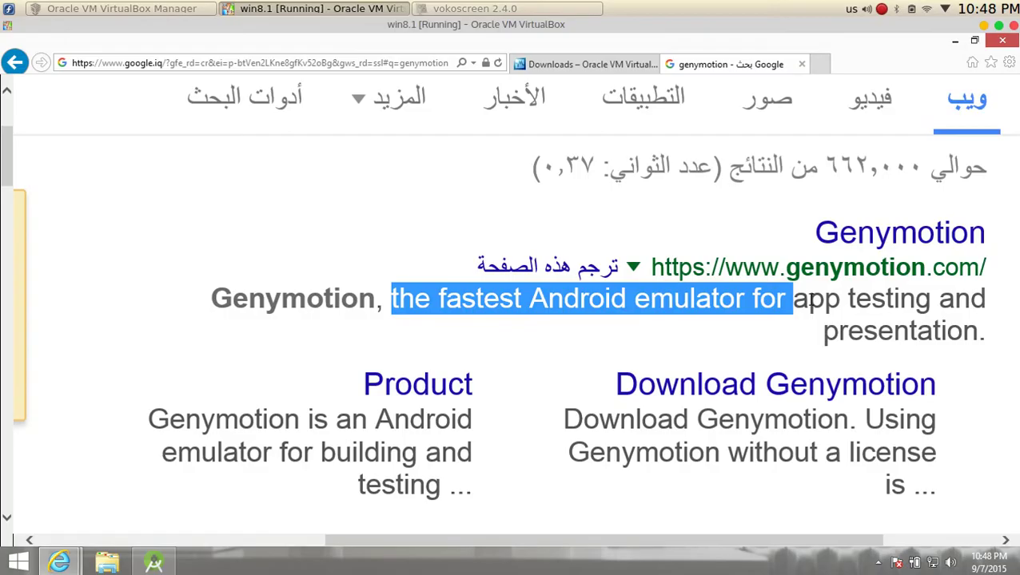
pyautogui.click(898, 245)
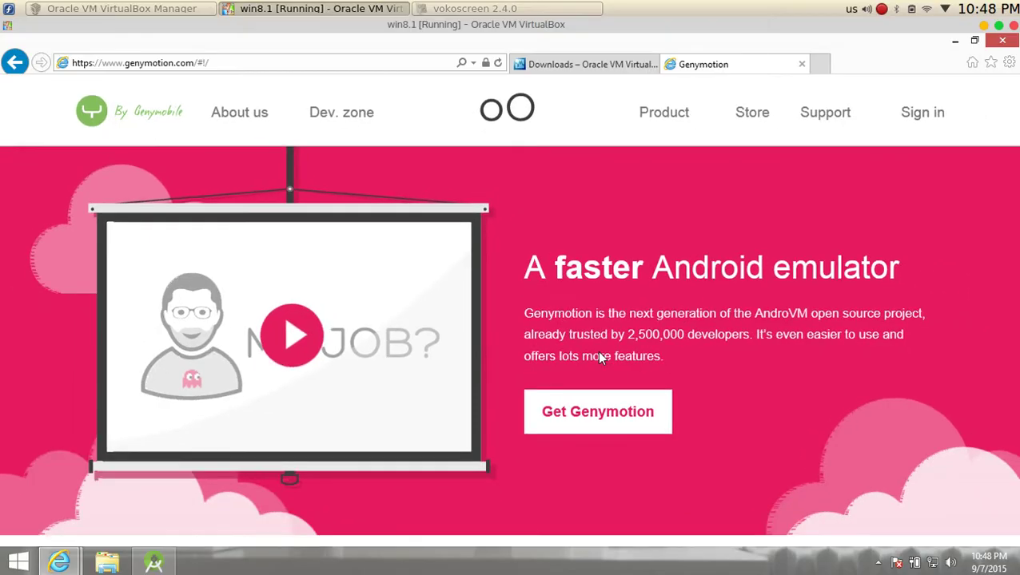
# Step: Bring up the Genymotion pricing table and compare the Free and Business plan headings
pyautogui.click(586, 426)
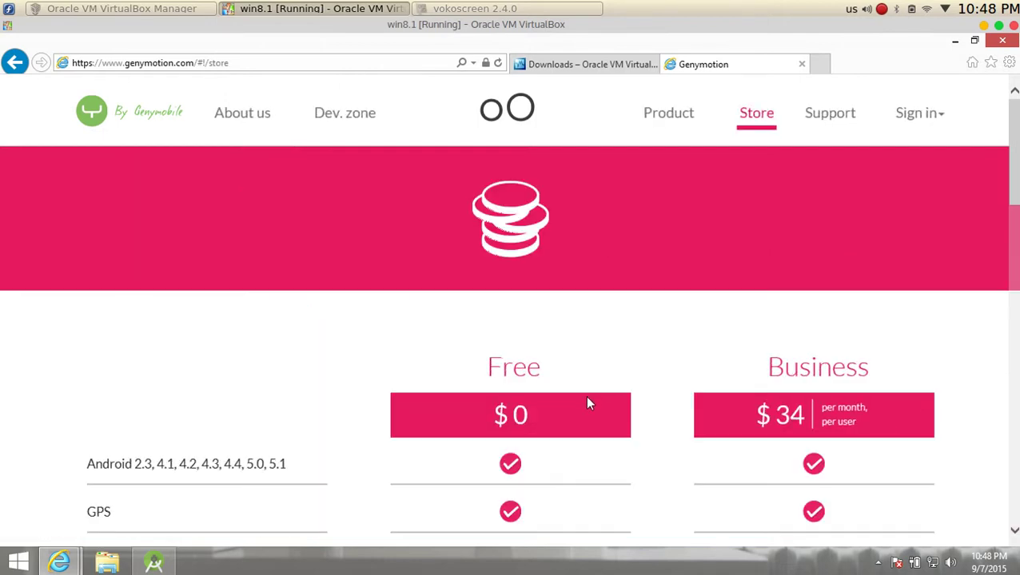
pyautogui.moveTo(832, 368); pyautogui.dragTo(730, 374)
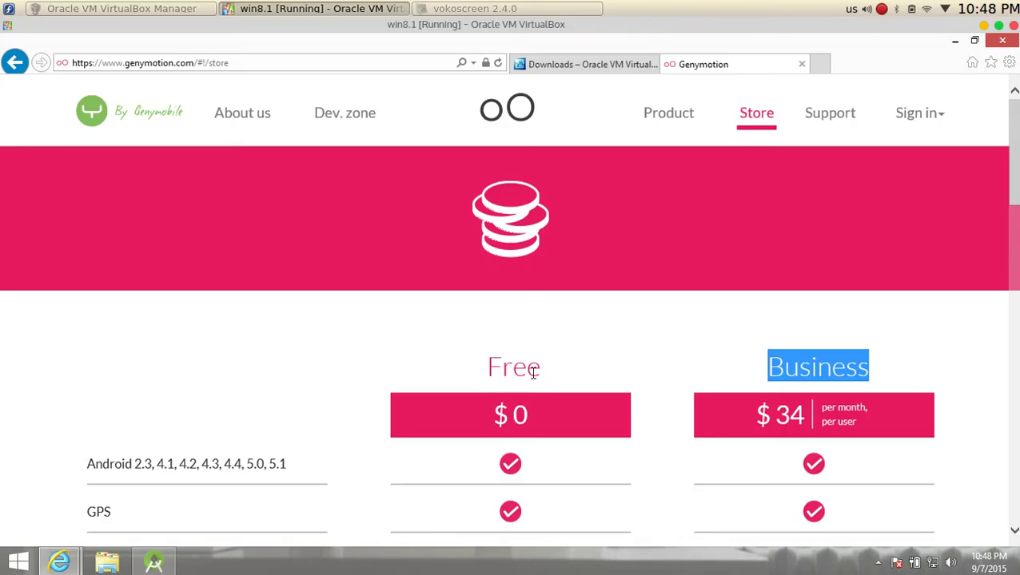
pyautogui.moveTo(534, 372); pyautogui.dragTo(430, 373)
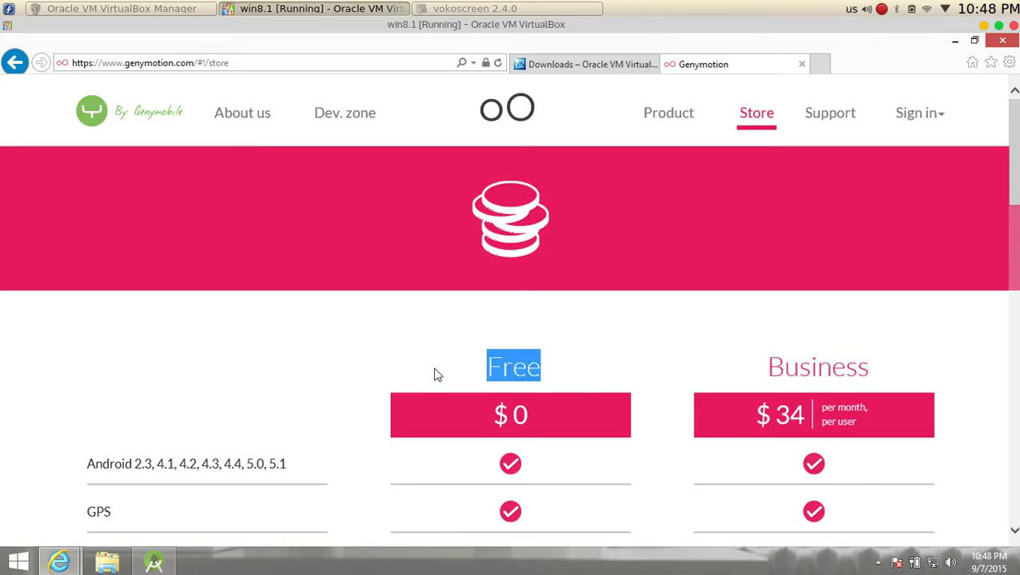
pyautogui.scroll(-5, 432, 375)
pyautogui.scroll(3, 430, 367)
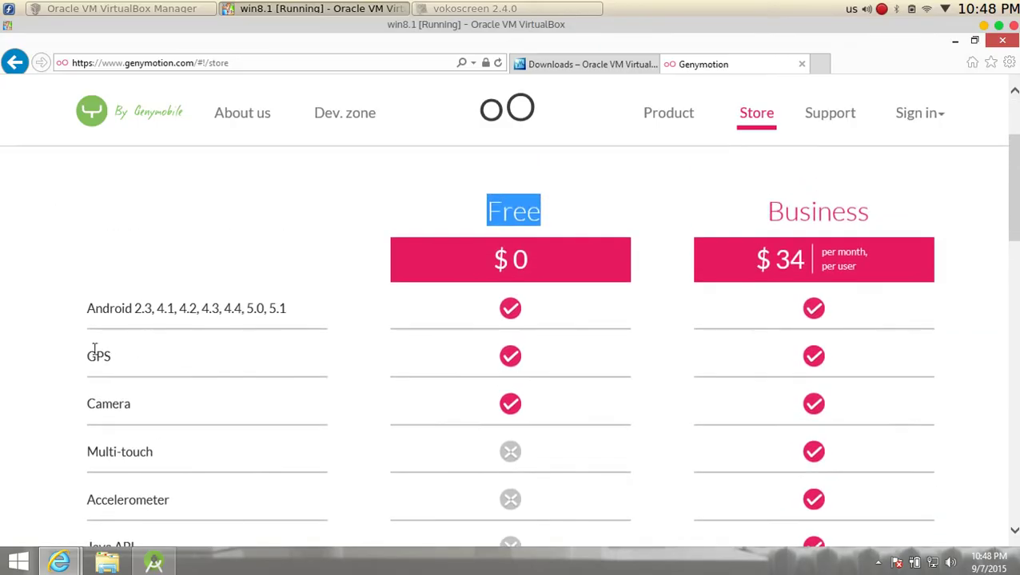
# Step: Review the Android versions, GPS, Camera, Multi-touch and Accelerometer feature rows
pyautogui.moveTo(88, 304); pyautogui.dragTo(297, 316)
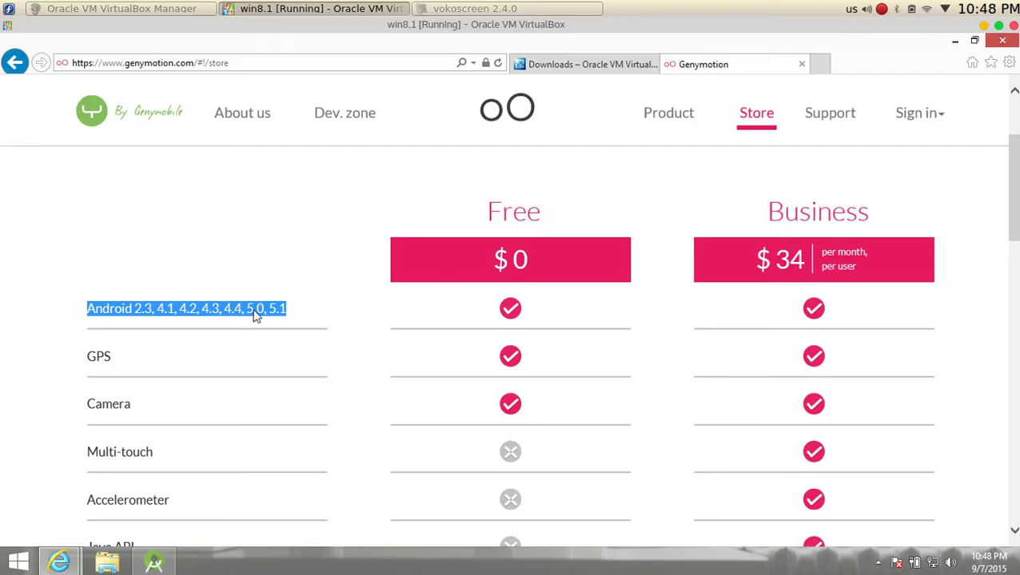
pyautogui.doubleClick(99, 356)
pyautogui.doubleClick(98, 406)
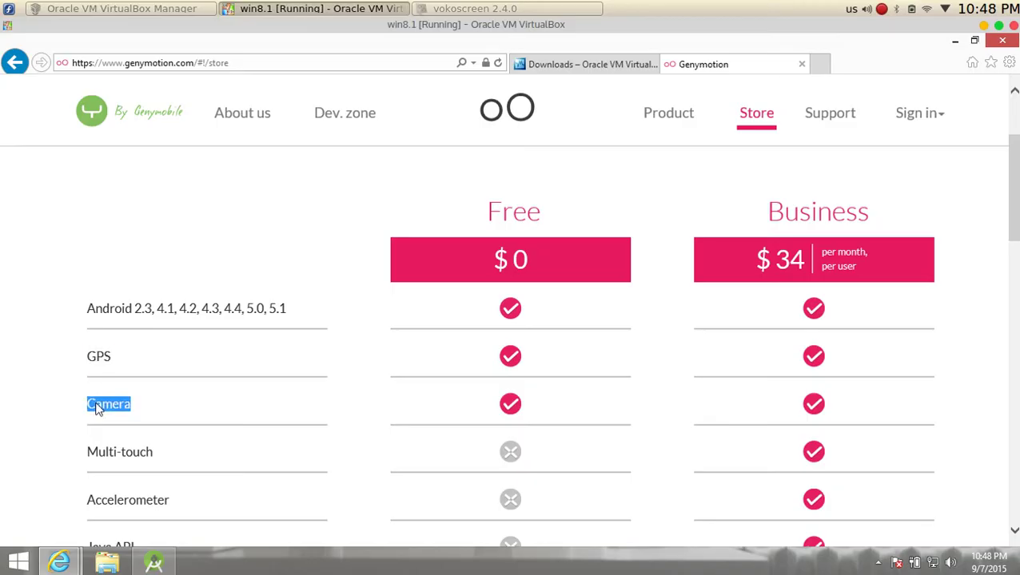
pyautogui.doubleClick(108, 451)
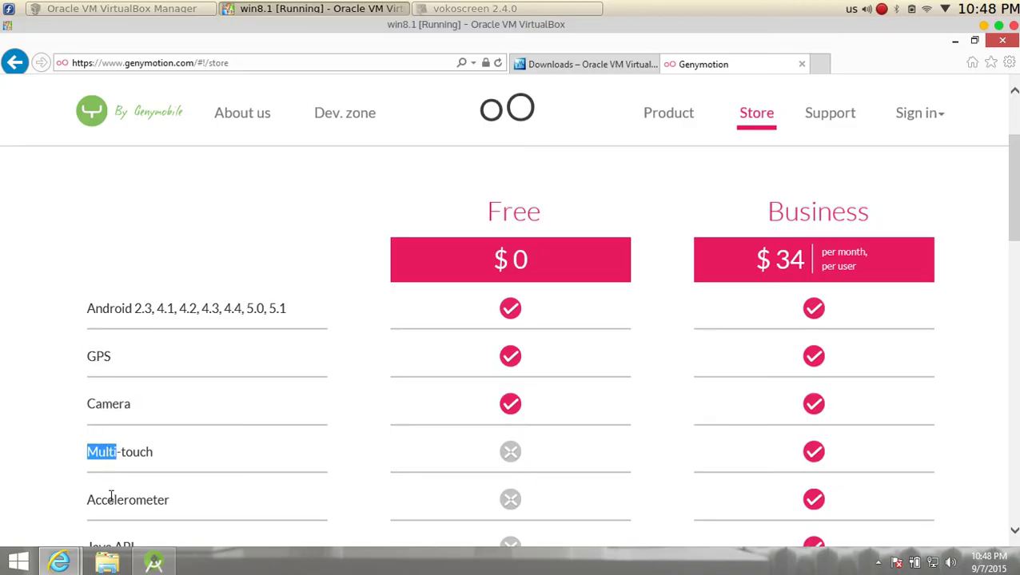
pyautogui.doubleClick(112, 500)
pyautogui.scroll(-5, 118, 461)
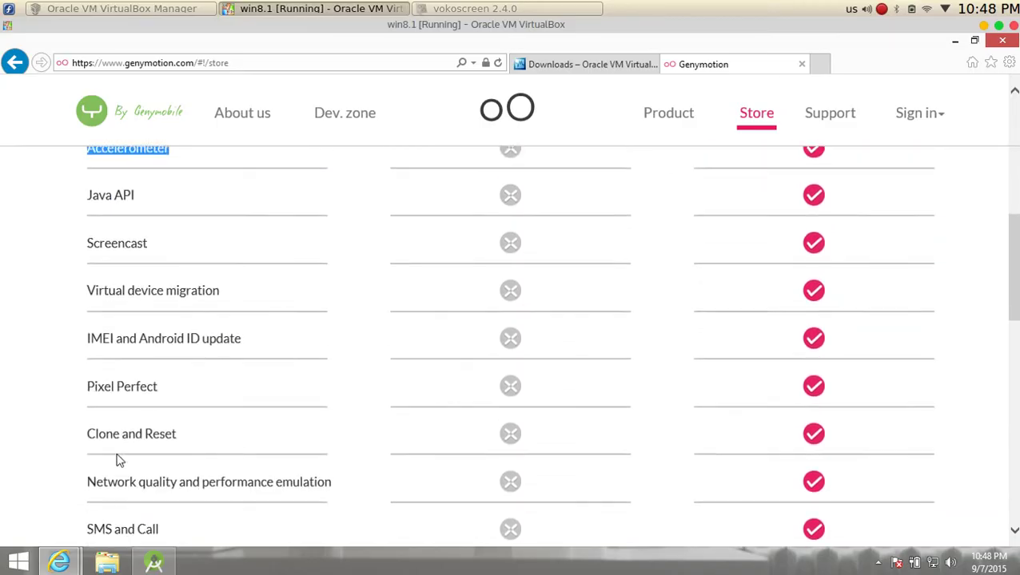
pyautogui.scroll(-4, 117, 456)
pyautogui.scroll(4, 117, 455)
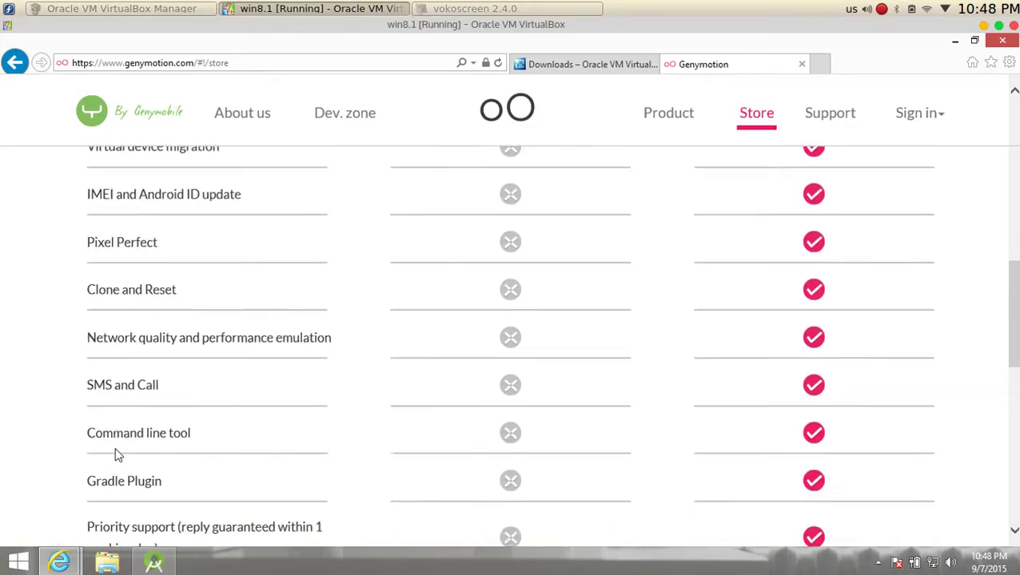
pyautogui.scroll(5, 291, 392)
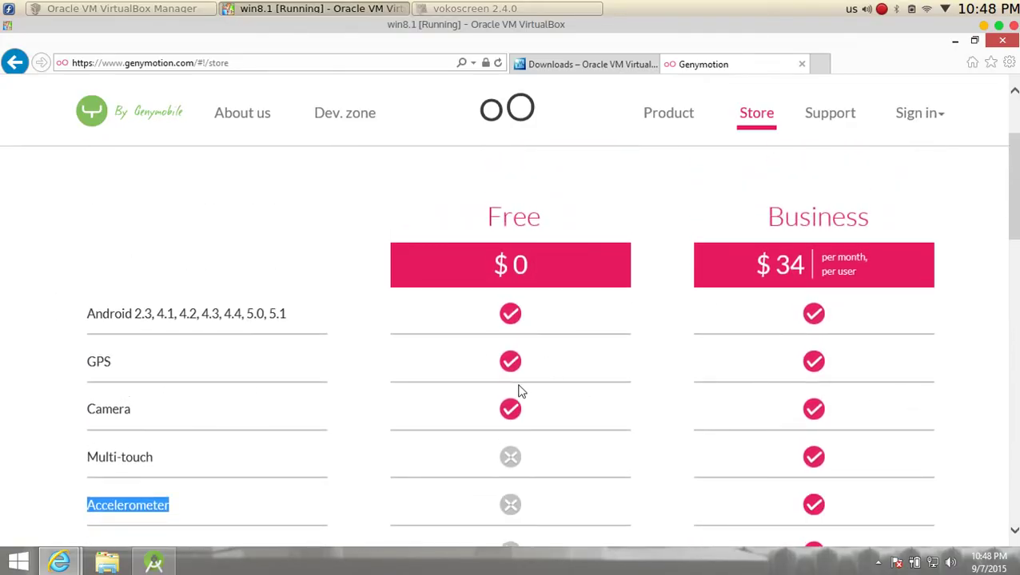
pyautogui.scroll(-4, 212, 489)
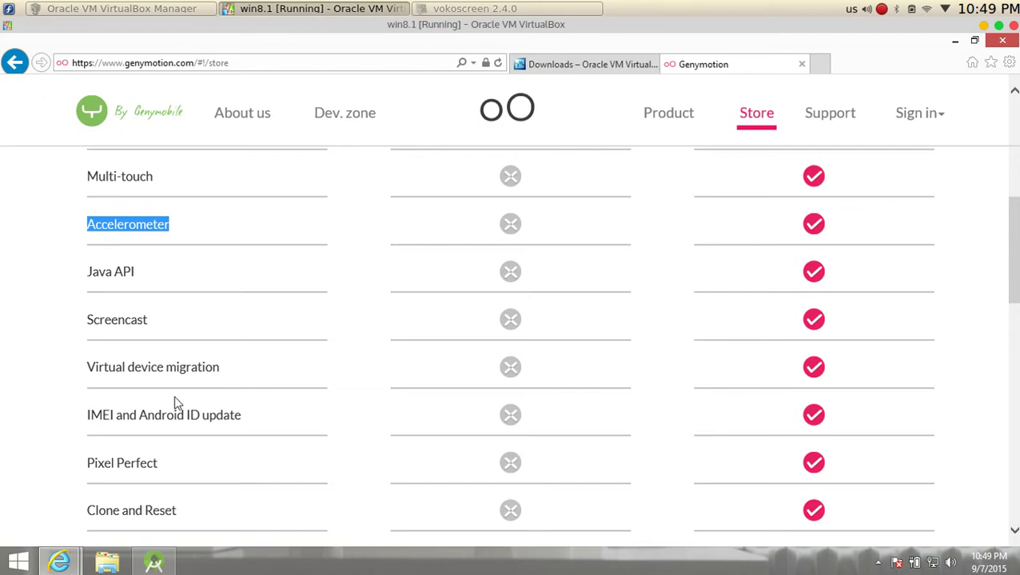
pyautogui.scroll(-5, 184, 408)
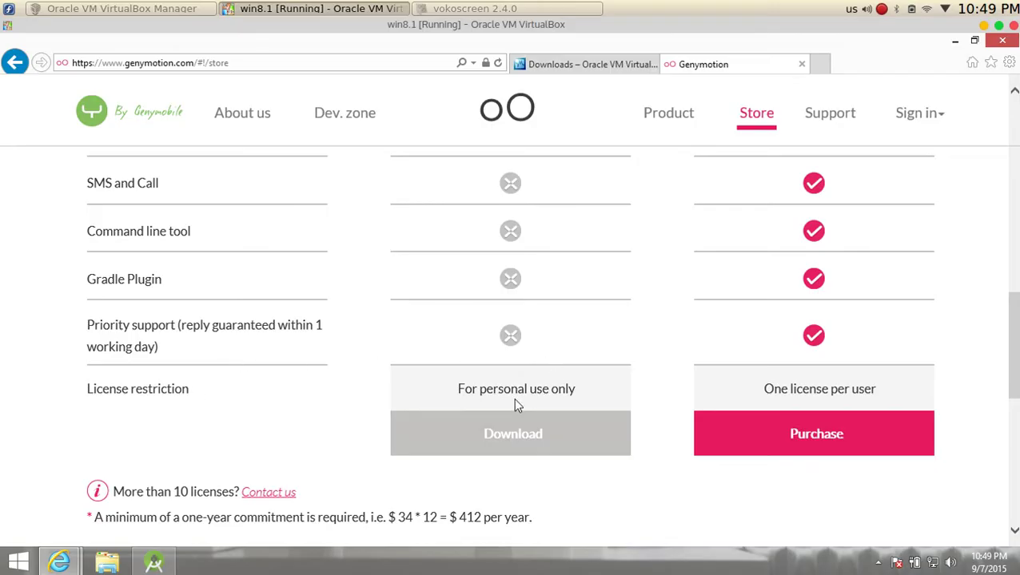
# Step: Note the Free plan's personal-use restriction and open the free version's download page
pyautogui.moveTo(468, 391); pyautogui.dragTo(571, 389)
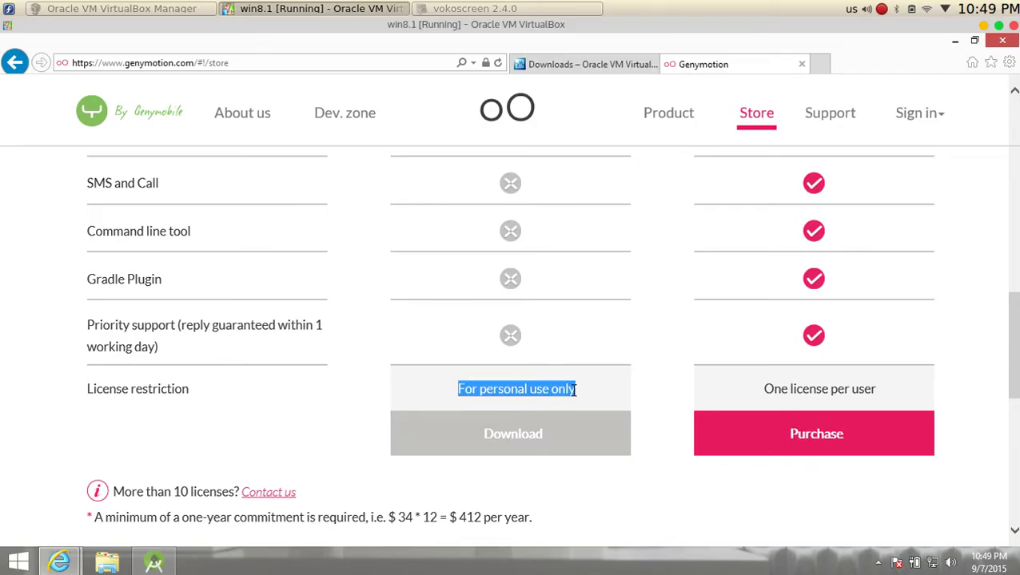
pyautogui.click(521, 444)
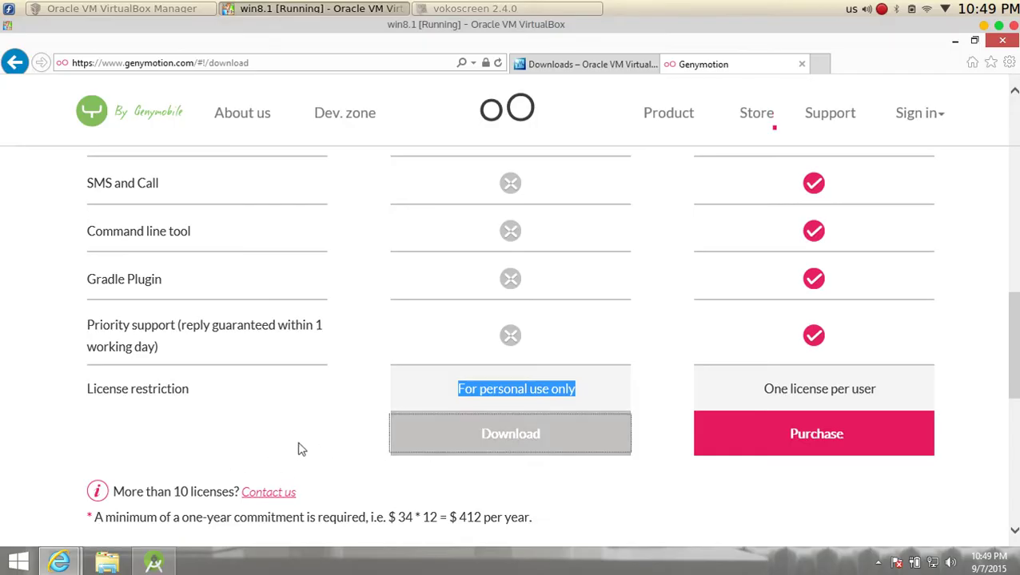
pyautogui.scroll(-5, 303, 440)
pyautogui.scroll(6, 306, 447)
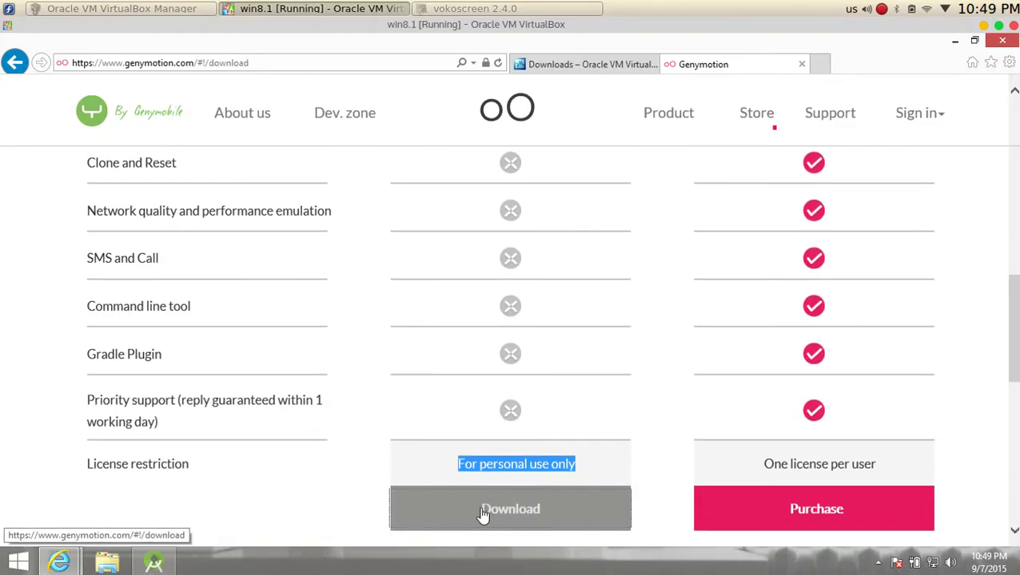
pyautogui.click(483, 513)
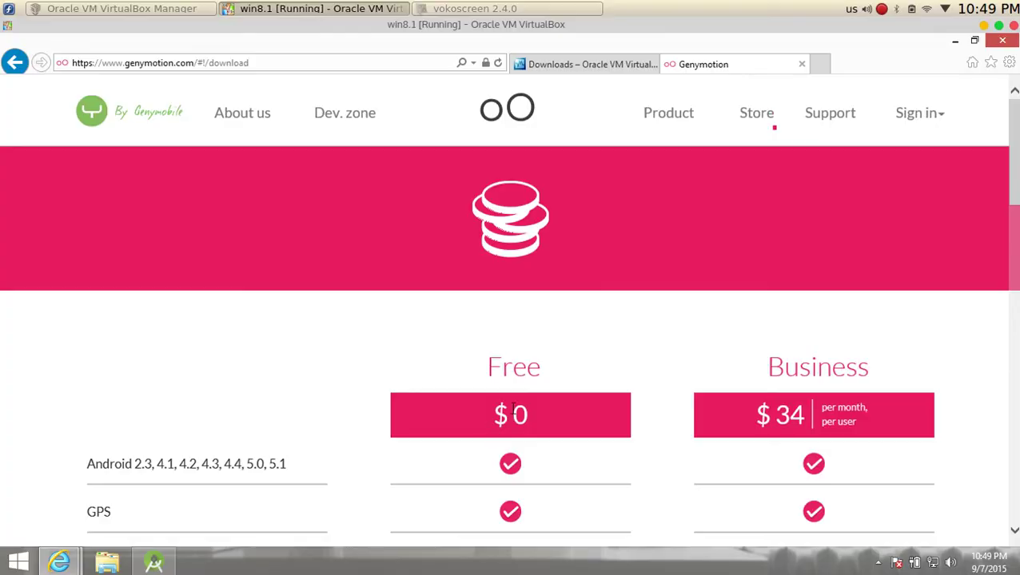
pyautogui.scroll(-10, 513, 415)
pyautogui.scroll(-10, 510, 425)
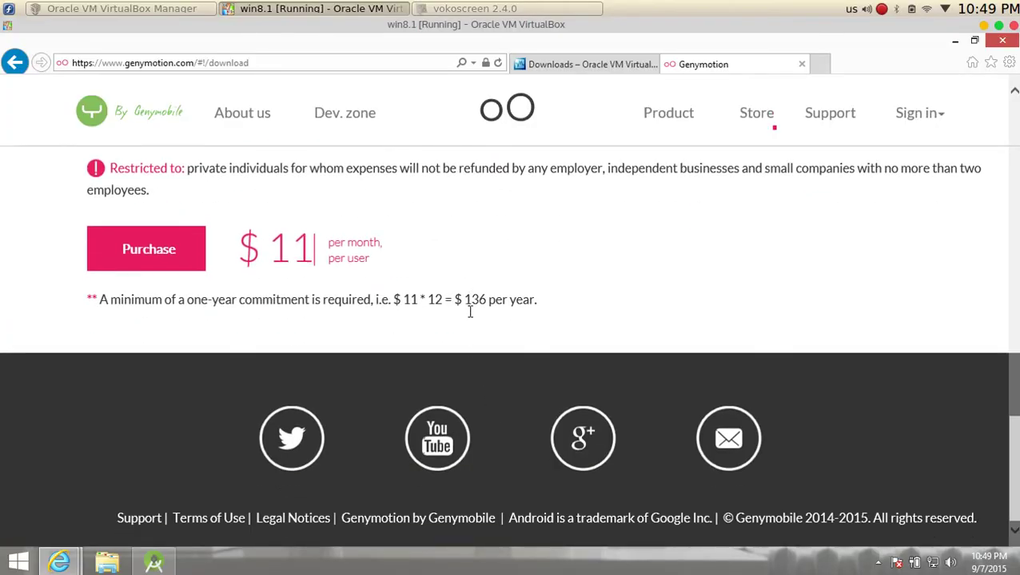
pyautogui.scroll(5, 470, 312)
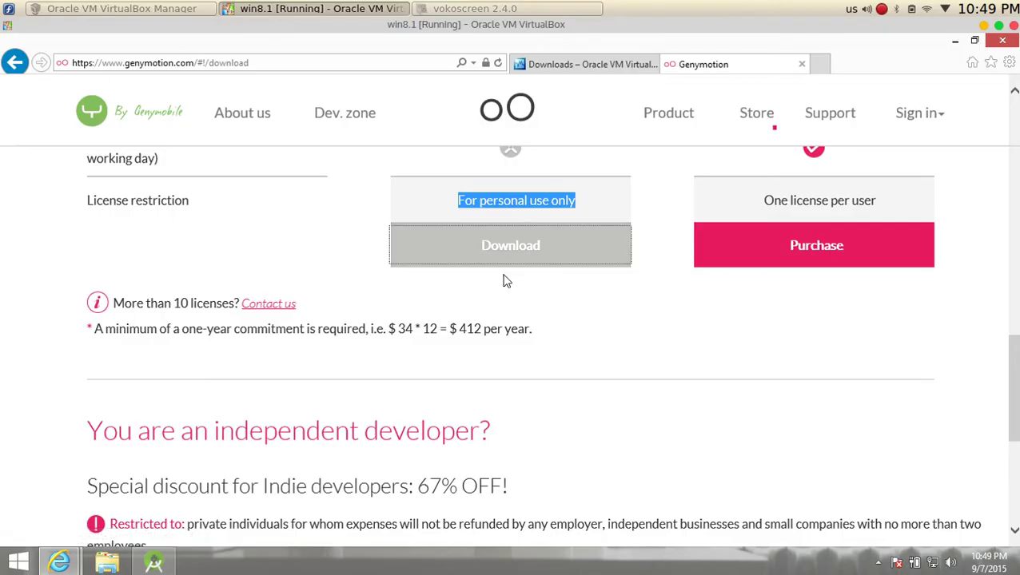
pyautogui.scroll(-5, 505, 280)
pyautogui.scroll(7, 496, 288)
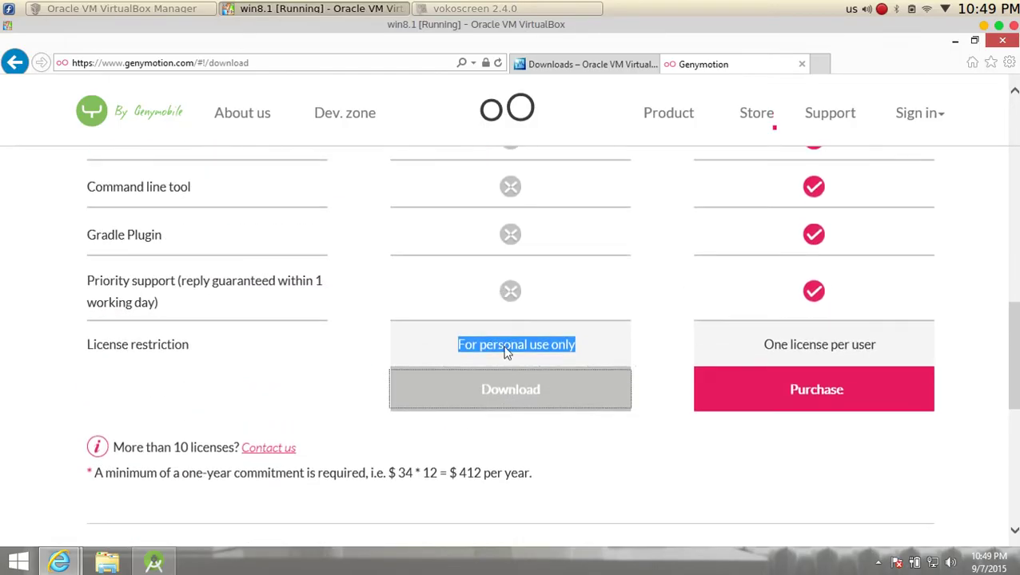
pyautogui.click(505, 397)
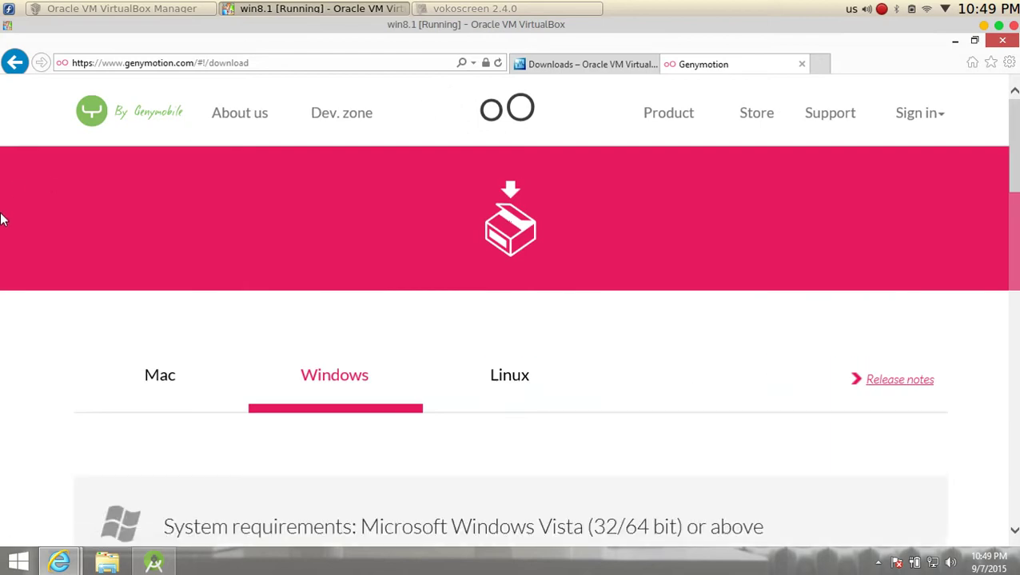
# Step: Show the Mac download options on the Genymotion download page
pyautogui.scroll(-3, 4, 224)
pyautogui.scroll(2, 6, 227)
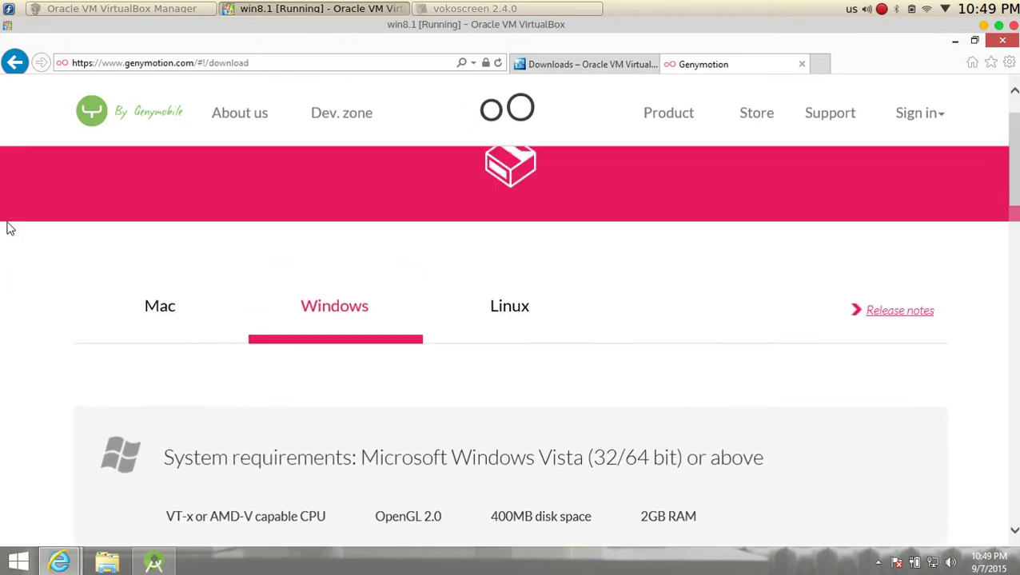
pyautogui.click(146, 313)
pyautogui.scroll(-2, 16, 316)
pyautogui.scroll(-2, 44, 299)
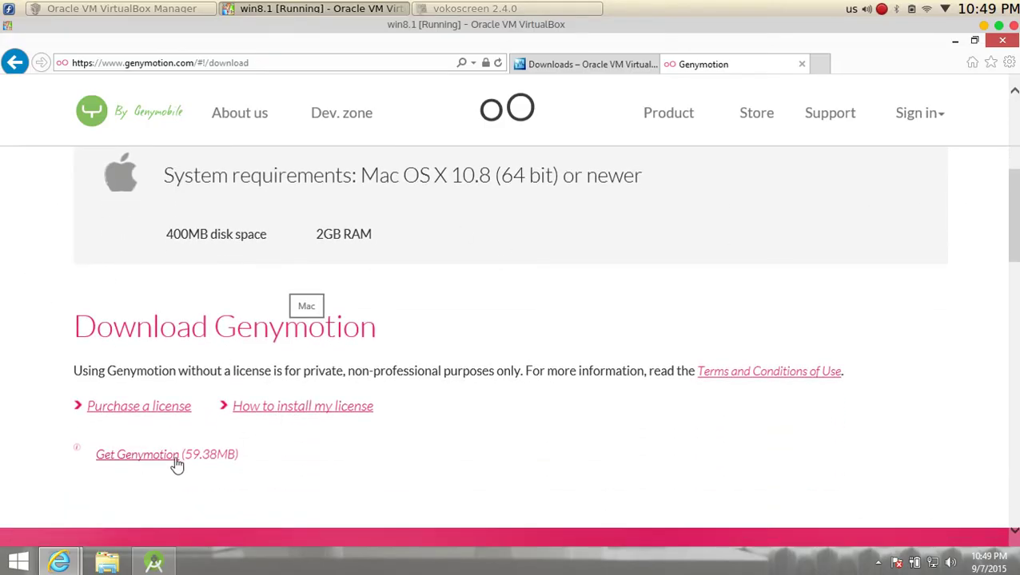
# Step: Switch to the Windows download options and scroll through them
pyautogui.moveTo(194, 456)
pyautogui.scroll(5, 196, 455)
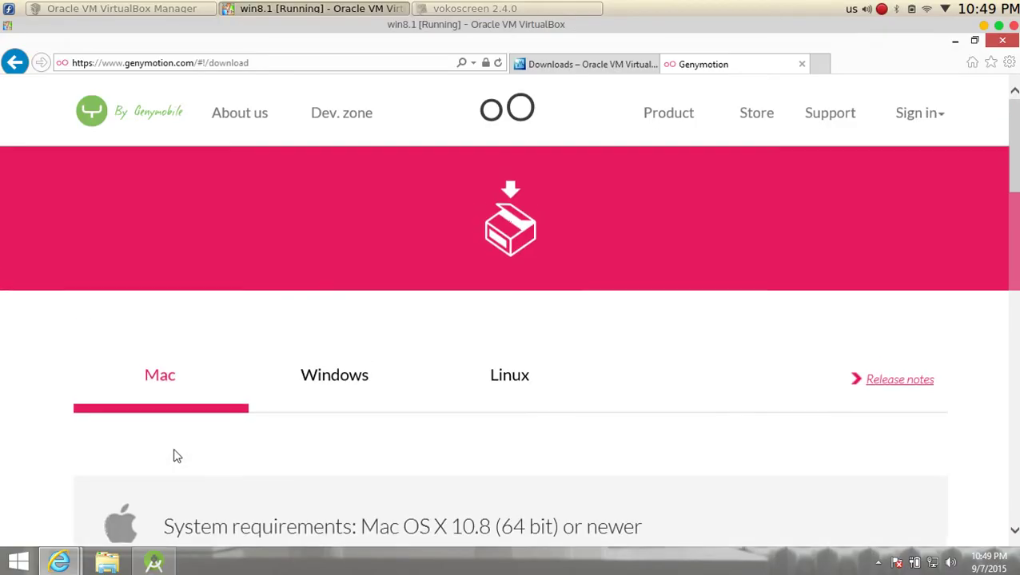
pyautogui.click(370, 377)
pyautogui.scroll(-3, 359, 391)
pyautogui.scroll(-3, 359, 391)
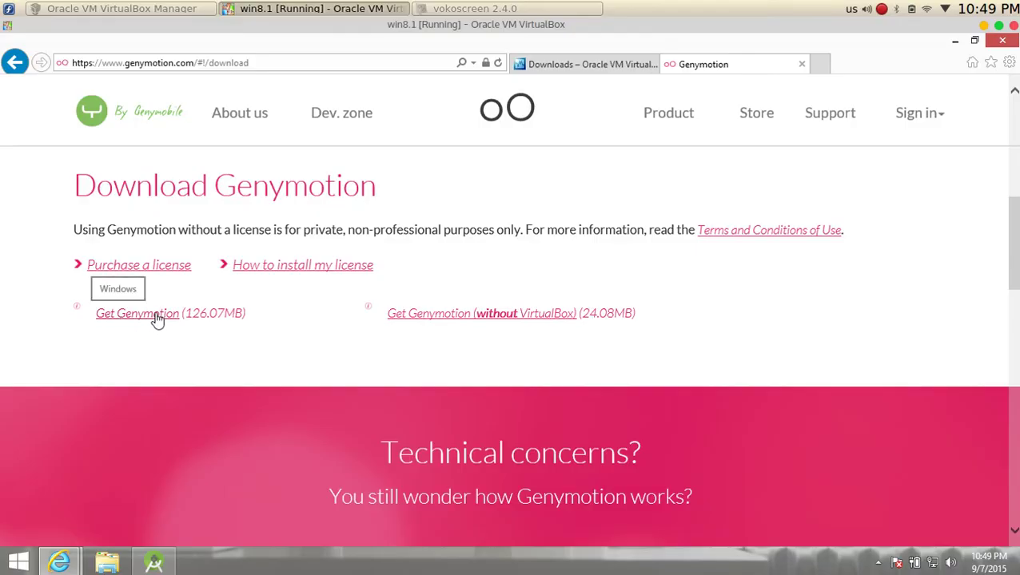
# Step: Switch to the Linux download options and scroll through them
pyautogui.moveTo(195, 313)
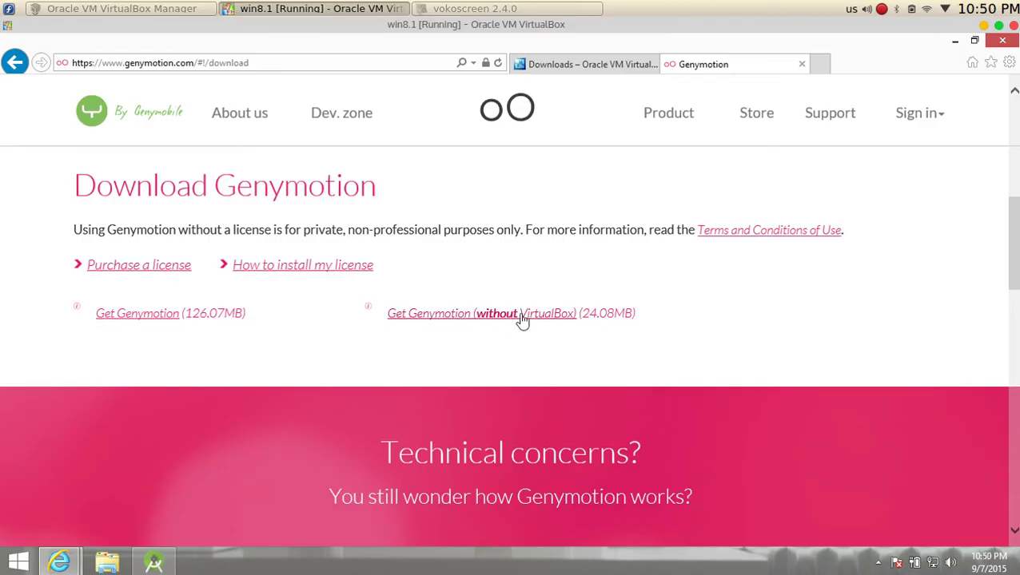
pyautogui.moveTo(591, 313)
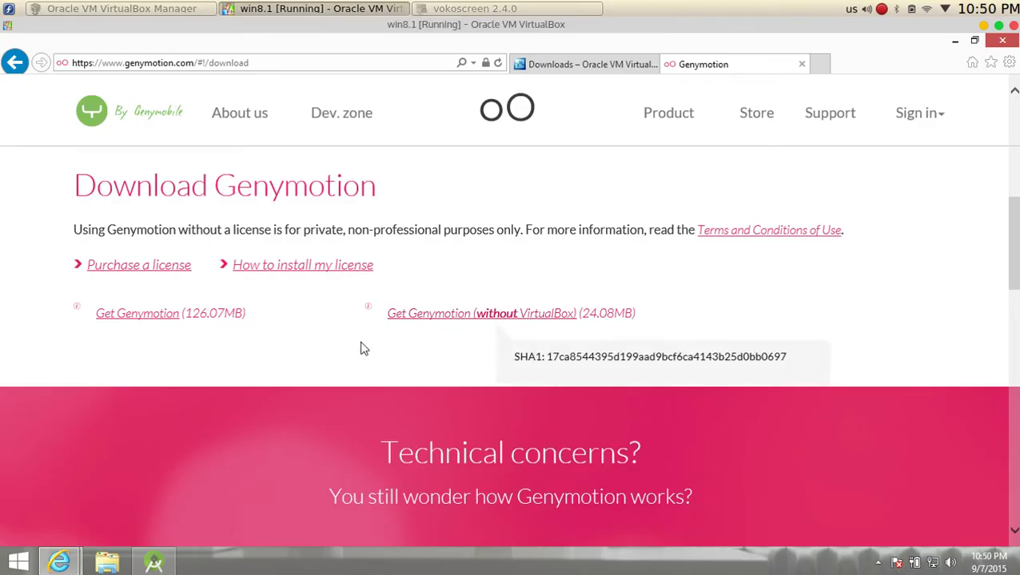
pyautogui.scroll(5, 360, 349)
pyautogui.click(485, 315)
pyautogui.scroll(-3, 213, 335)
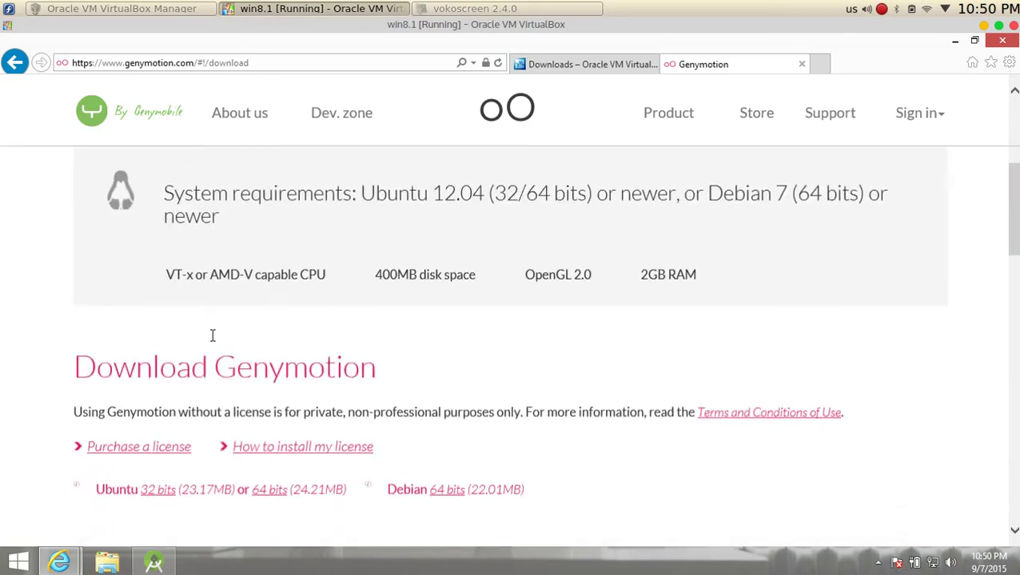
pyautogui.scroll(-2, 212, 339)
pyautogui.scroll(3, 213, 341)
pyautogui.scroll(-1, 212, 342)
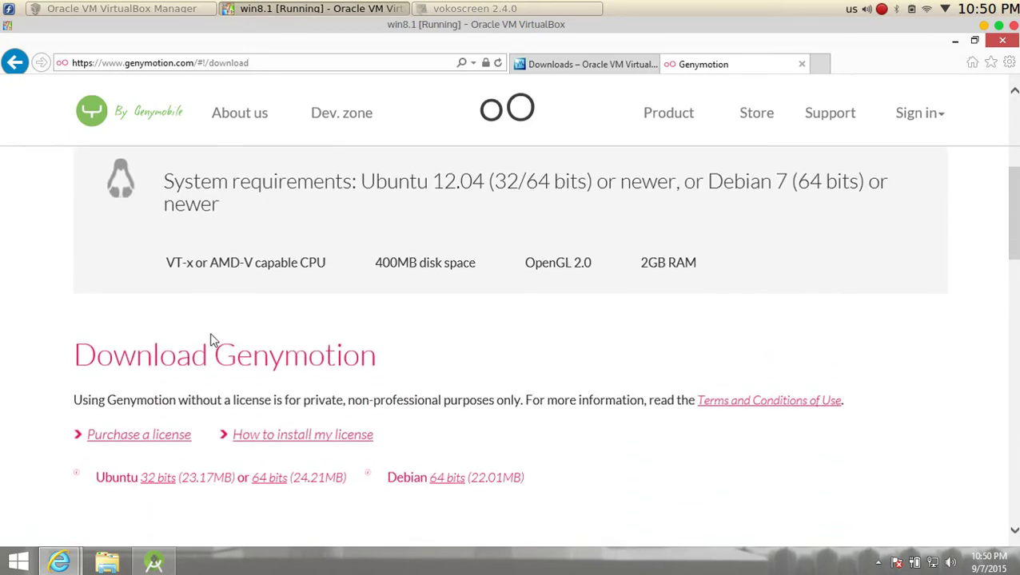
pyautogui.scroll(-1, 213, 340)
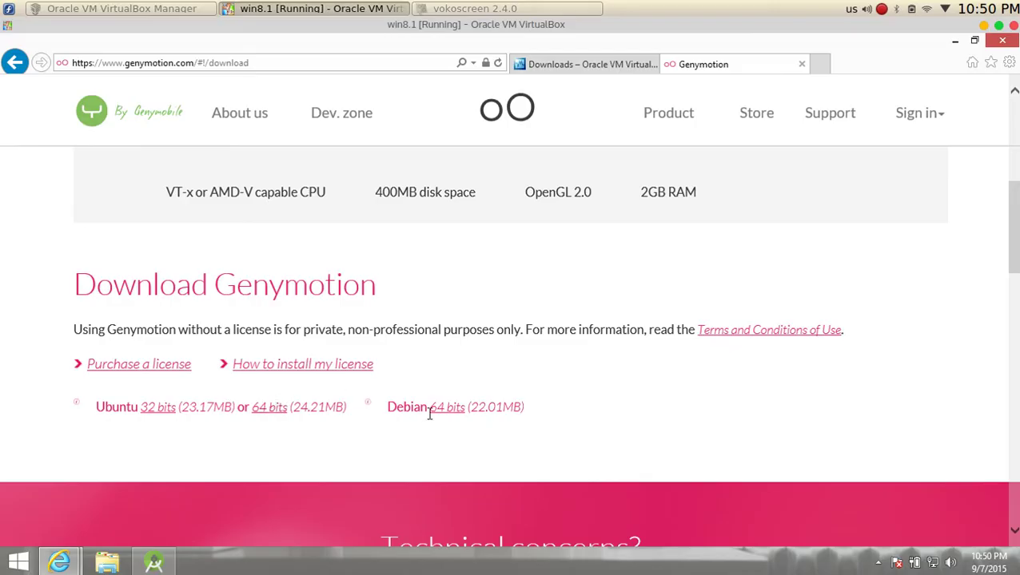
# Step: Inspect the Linux requirements, highlighting the word Ubuntu, and scroll back up to the tabs
pyautogui.moveTo(257, 412)
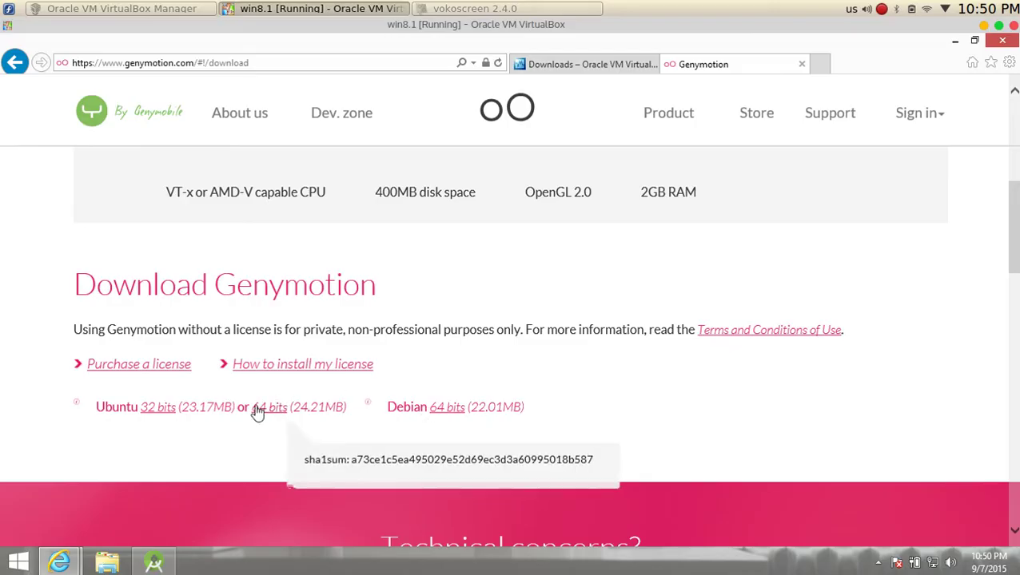
pyautogui.click(257, 412)
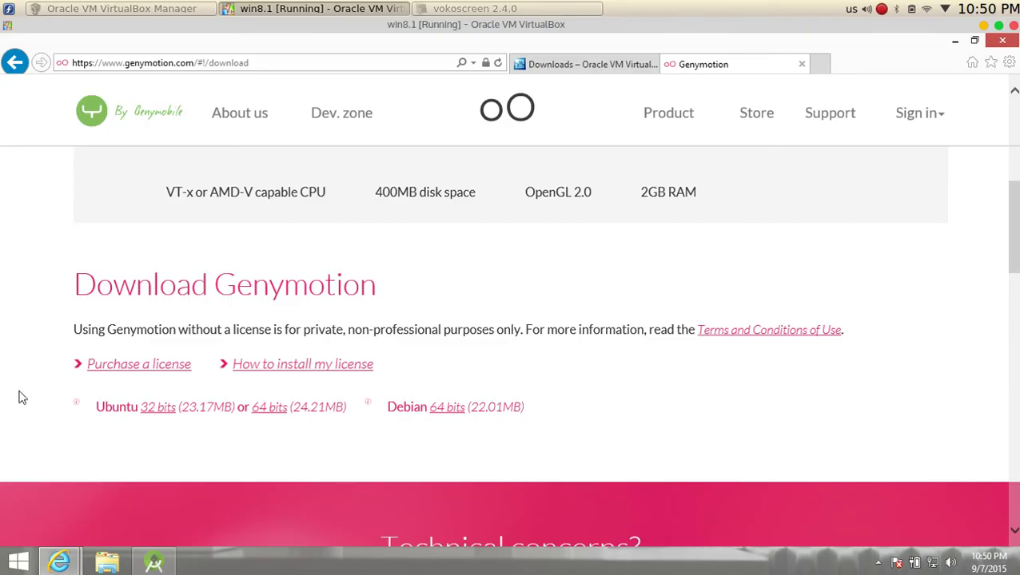
pyautogui.moveTo(121, 406); pyautogui.dragTo(90, 409)
pyautogui.moveTo(256, 409)
pyautogui.scroll(5, 252, 348)
# Step: On the Windows tab, request 'Get Genymotion (without VirtualBox)'
pyautogui.click(336, 375)
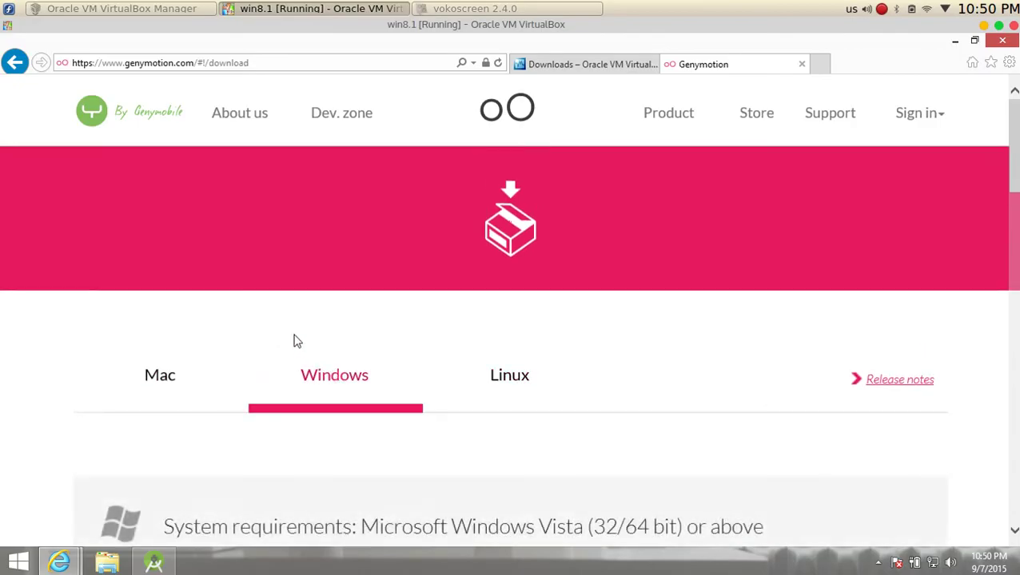
pyautogui.scroll(-5, 293, 341)
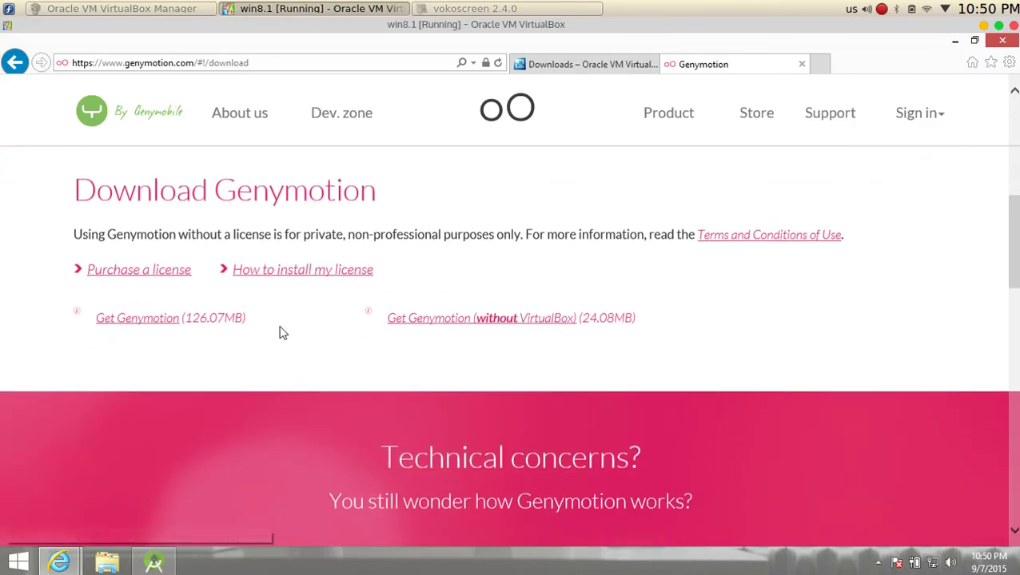
pyautogui.click(427, 316)
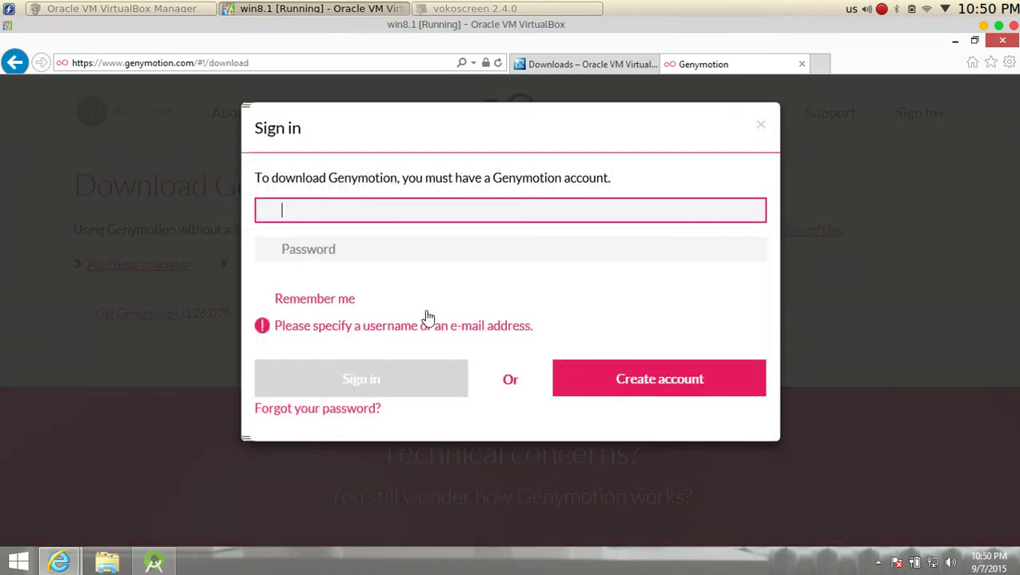
# Step: Tick Remember me in the Sign in dialog and go to the Account creation page
pyautogui.click(378, 244)
pyautogui.click(372, 214)
pyautogui.click(366, 247)
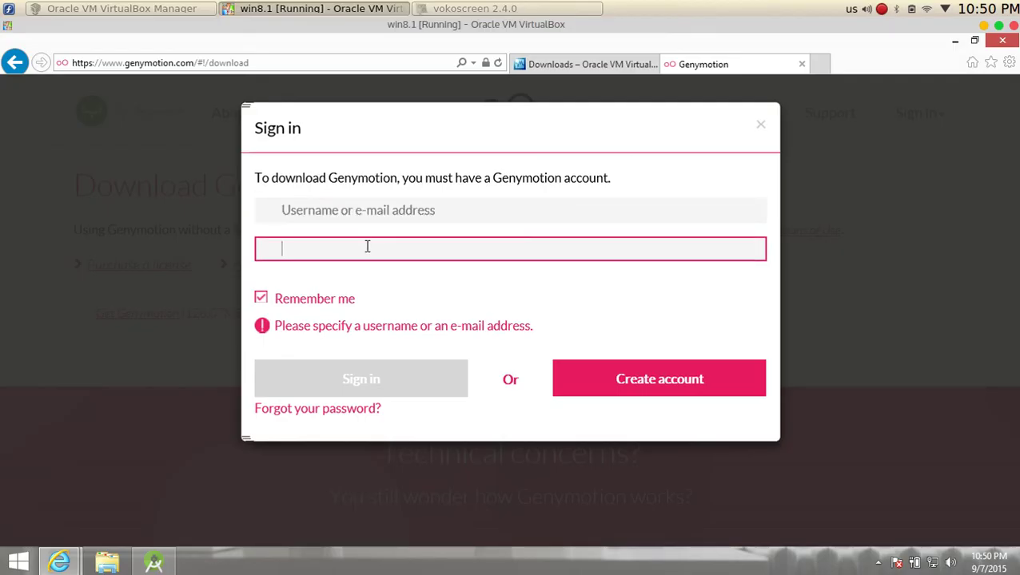
pyautogui.click(660, 391)
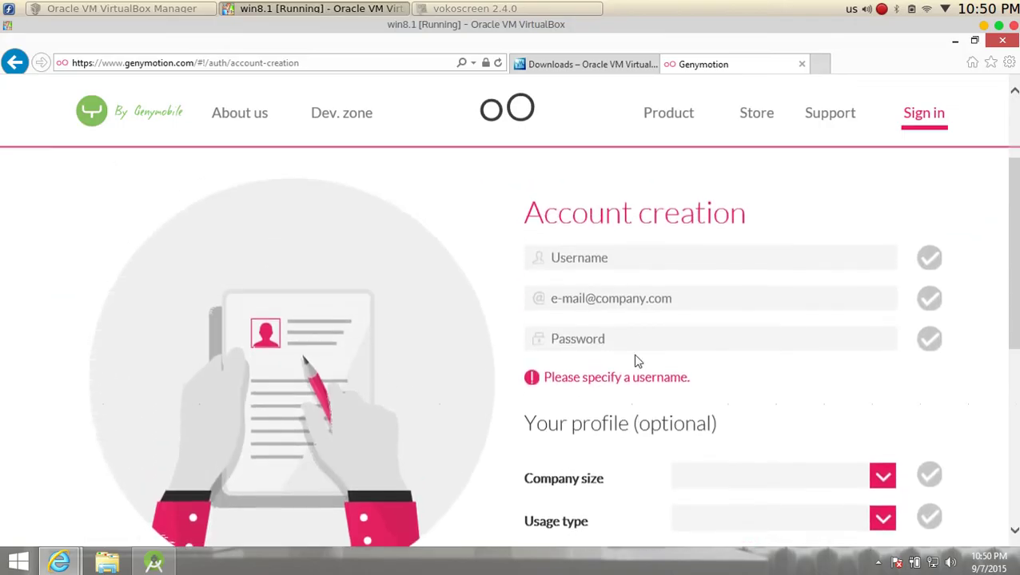
pyautogui.click(628, 265)
pyautogui.click(628, 301)
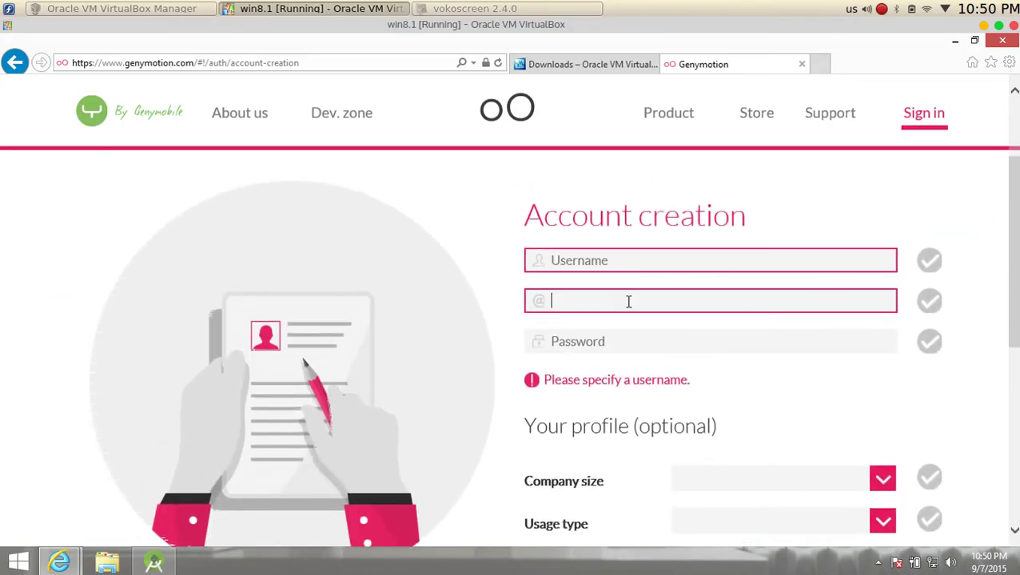
pyautogui.click(633, 343)
pyautogui.scroll(-3, 630, 350)
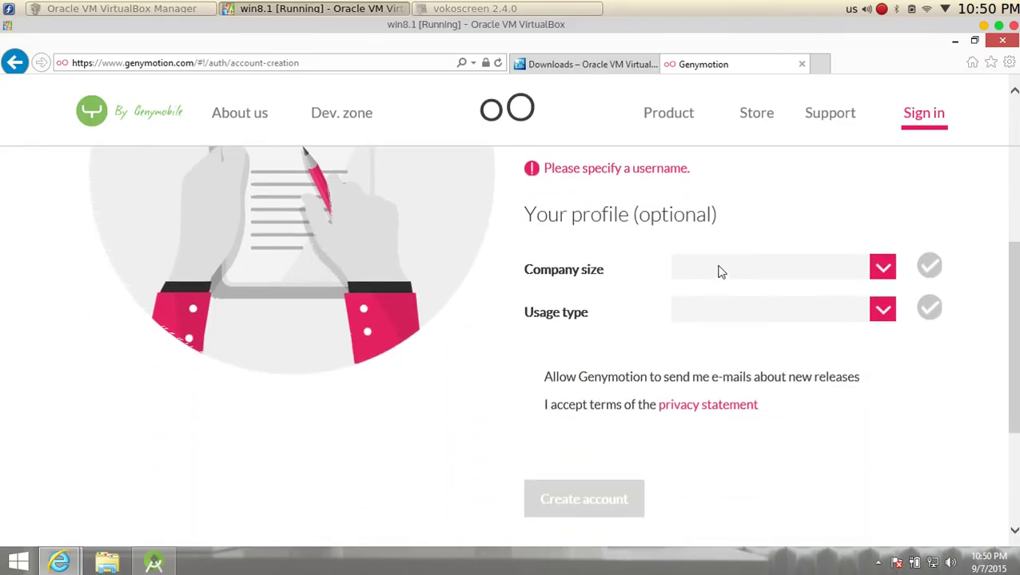
pyautogui.doubleClick(654, 216)
pyautogui.moveTo(653, 216); pyautogui.dragTo(717, 216)
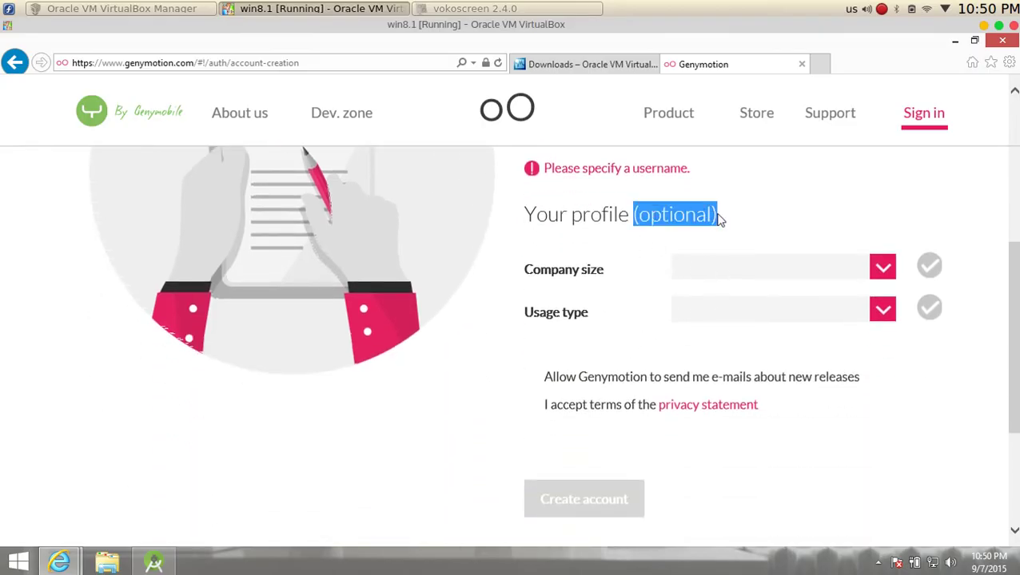
pyautogui.click(673, 267)
pyautogui.click(647, 281)
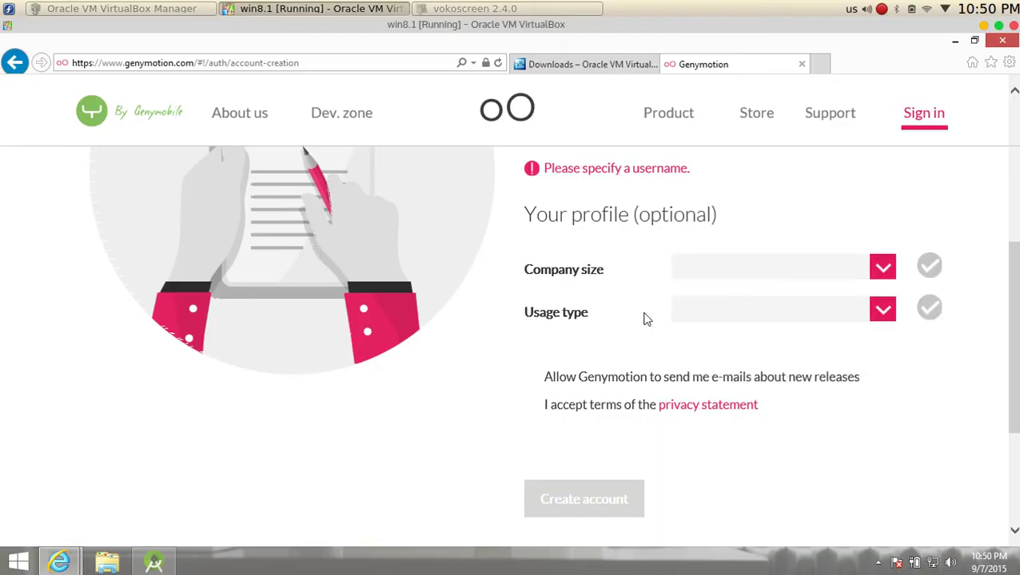
pyautogui.scroll(3, 644, 319)
pyautogui.click(634, 267)
pyautogui.click(637, 294)
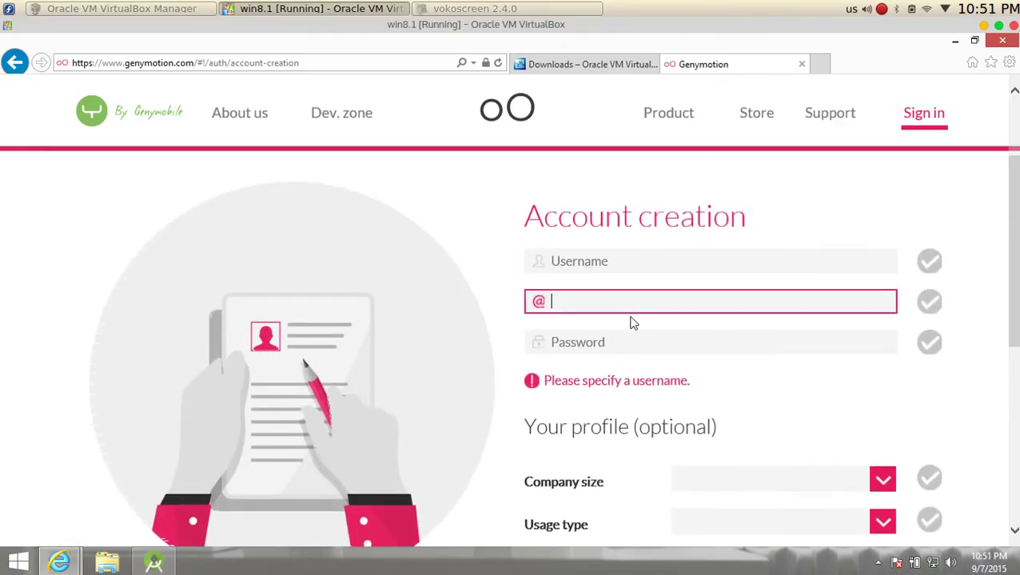
pyautogui.click(630, 332)
pyautogui.scroll(-4, 628, 330)
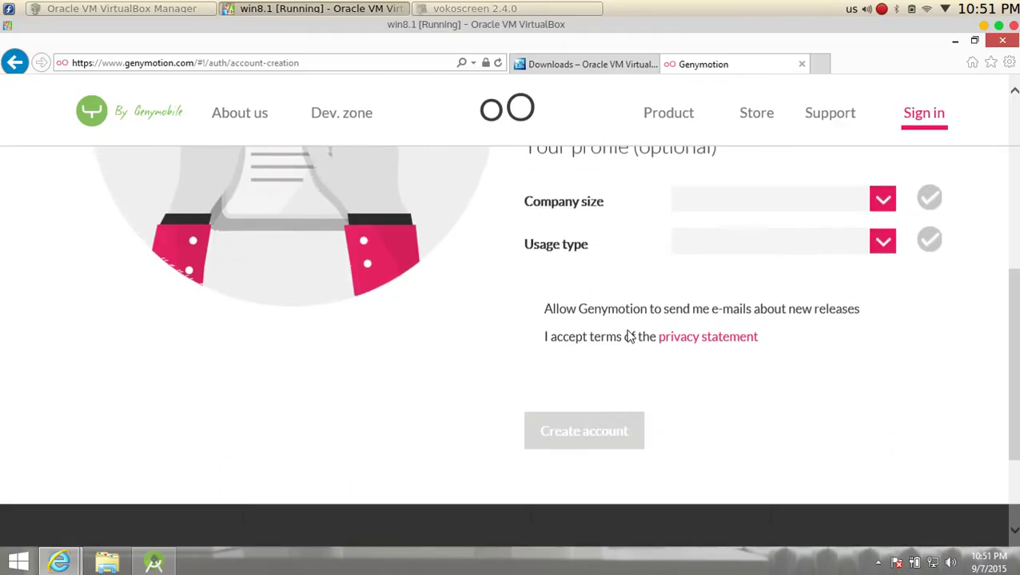
pyautogui.click(598, 430)
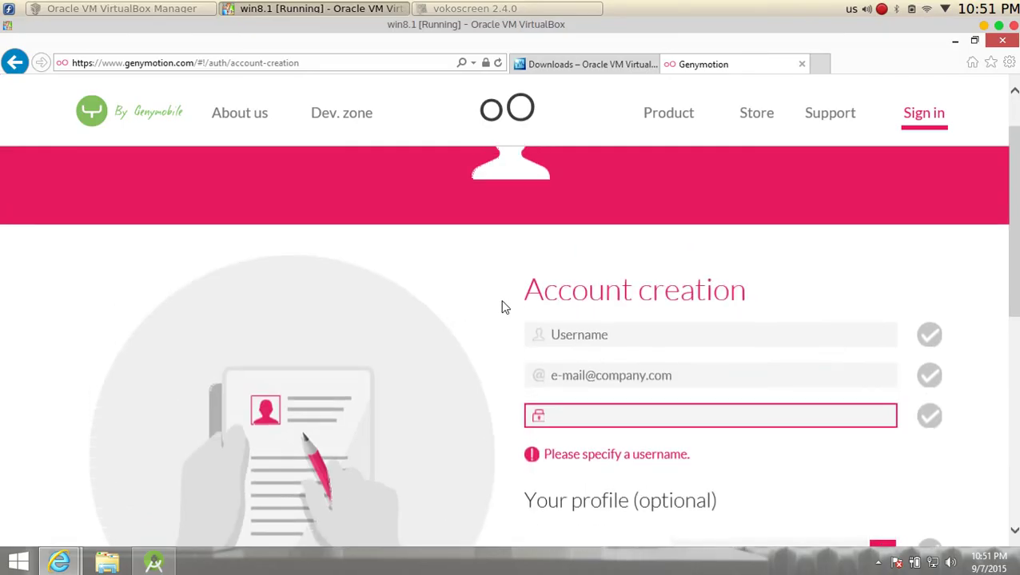
pyautogui.scroll(1, 670, 314)
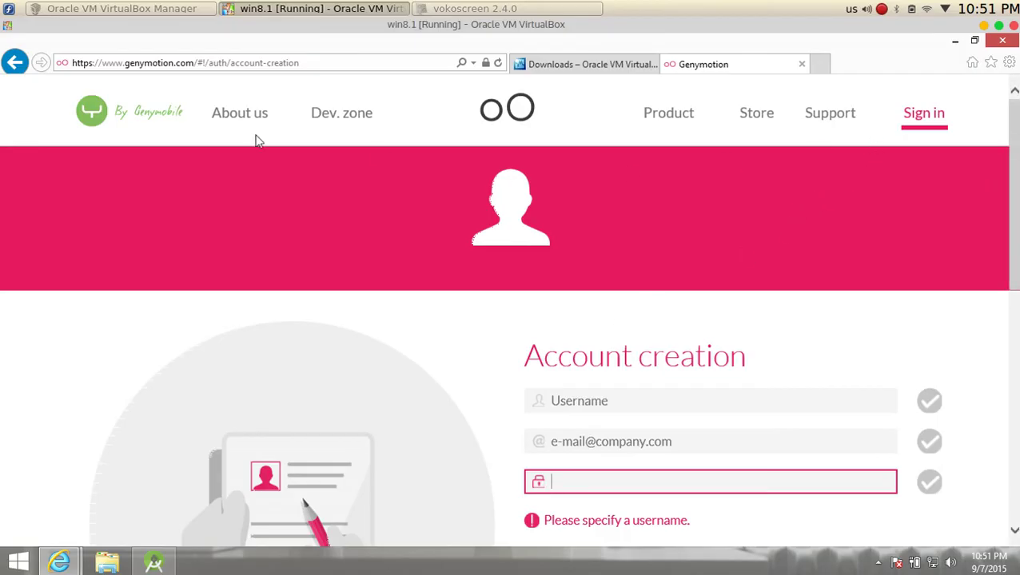
# Step: Return to the download page and request Genymotion without VirtualBox again
pyautogui.click(15, 63)
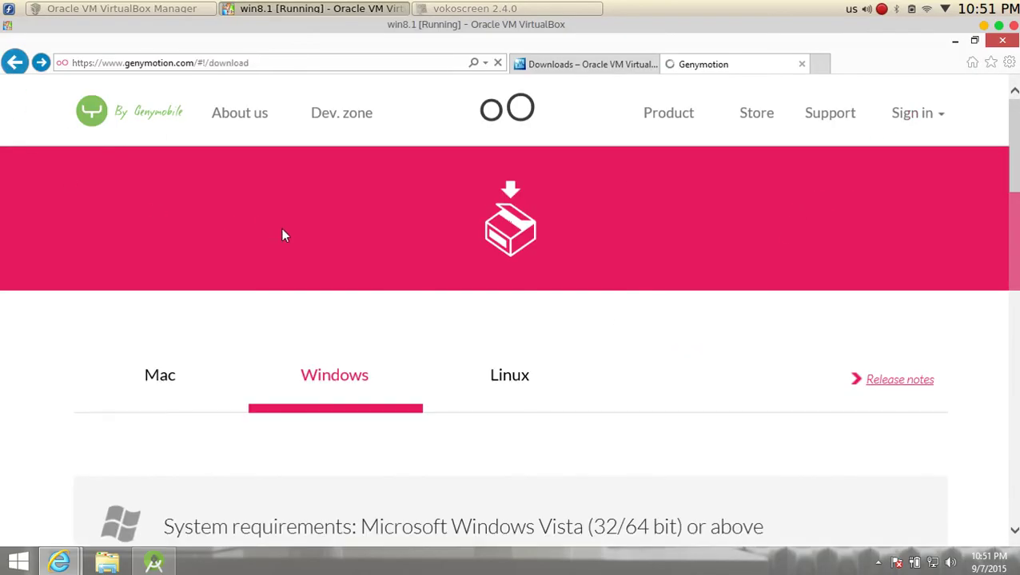
pyautogui.scroll(-5, 319, 265)
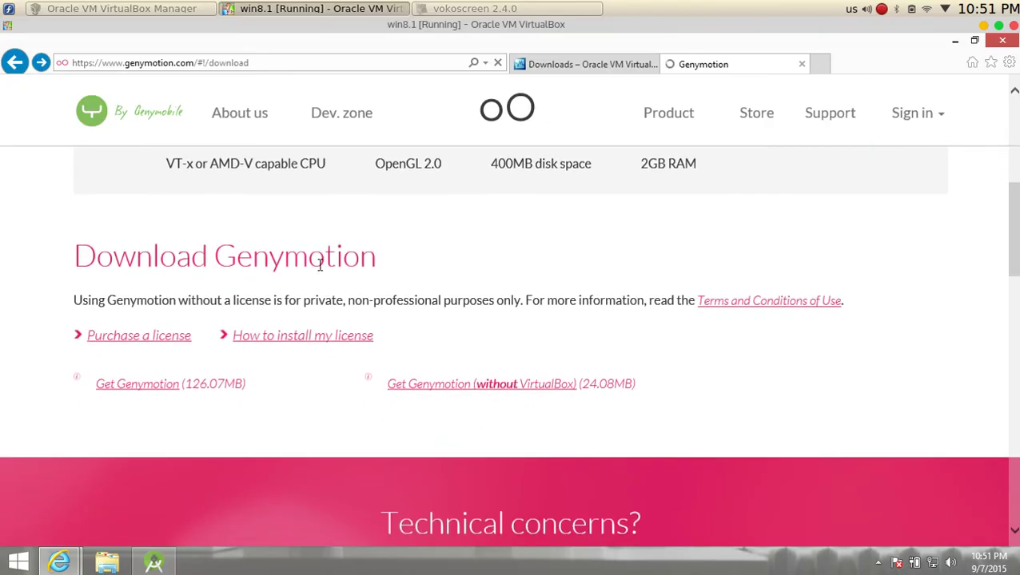
pyautogui.click(459, 385)
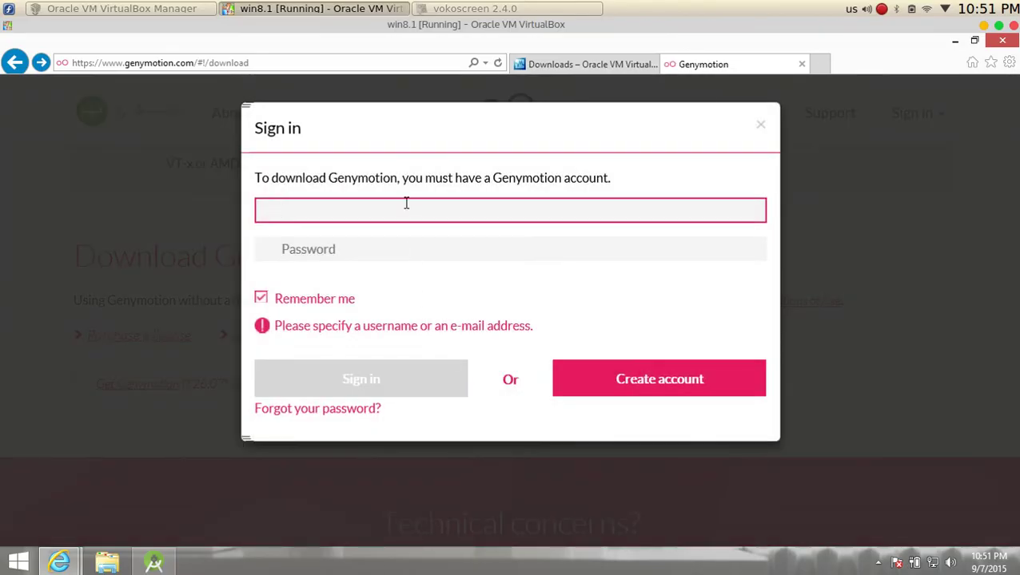
# Step: Enter the account username and password and sign in
pyautogui.write('mu')
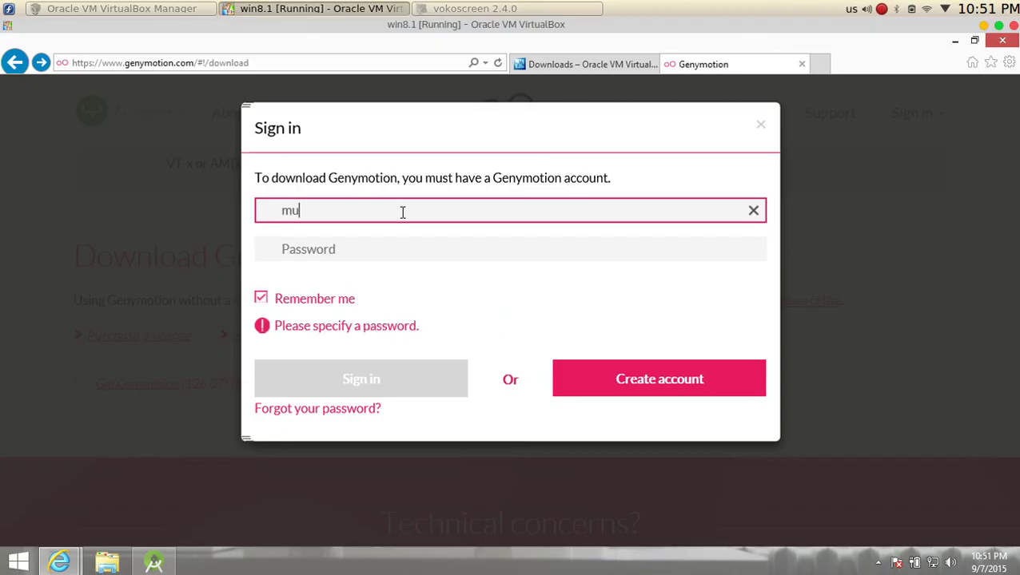
pyautogui.write('hammedessa')
pyautogui.press('Tab')
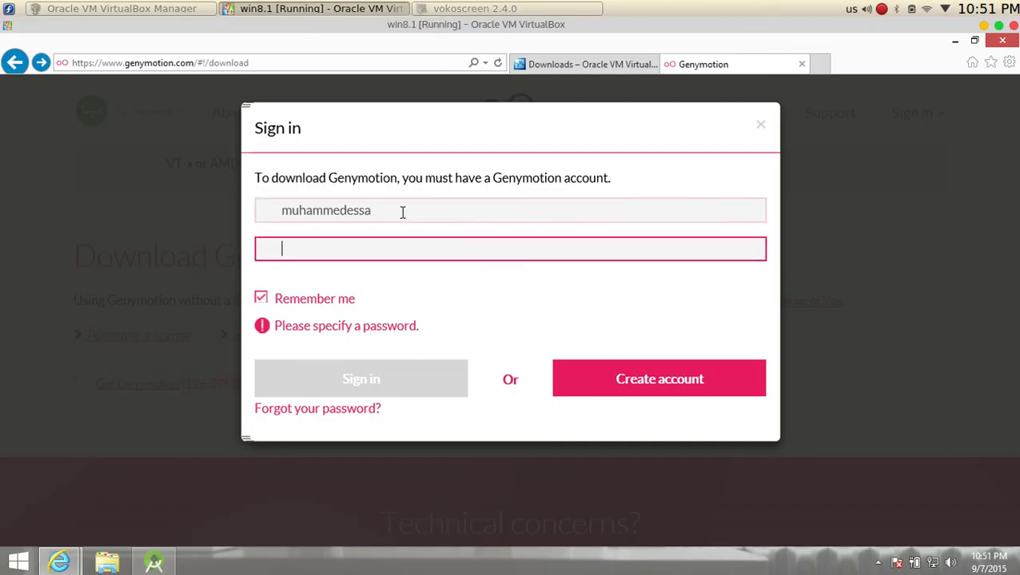
pyautogui.write('xxxxxx')
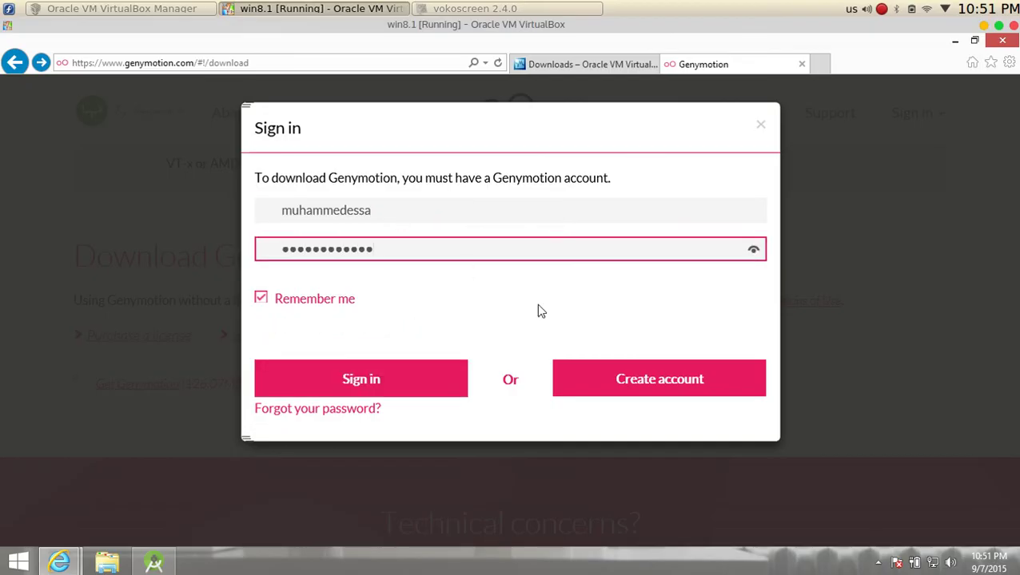
pyautogui.click(386, 378)
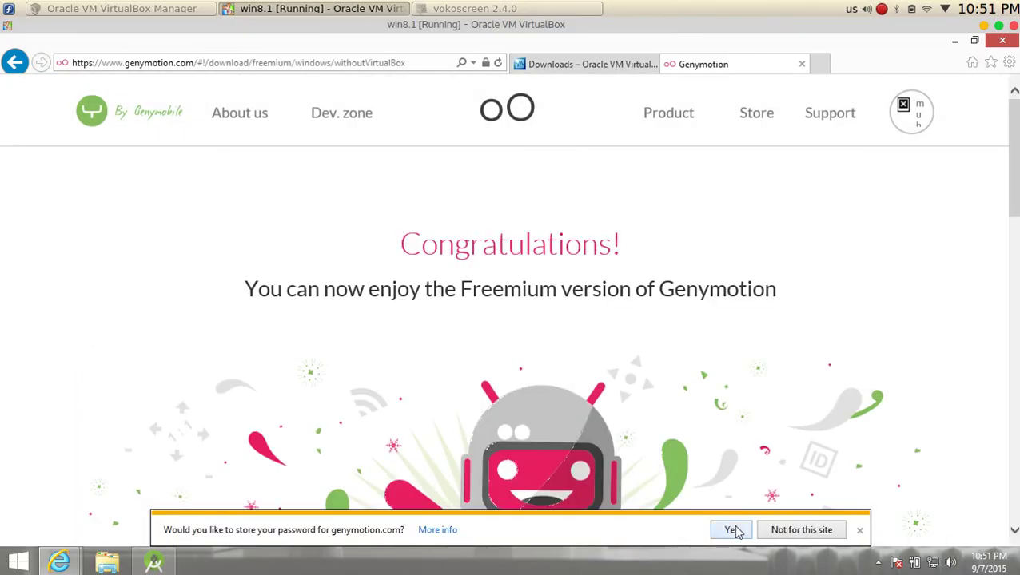
# Step: Answer the password prompt and save the genymotion-2.5.3.exe Freemium installer
pyautogui.click(735, 530)
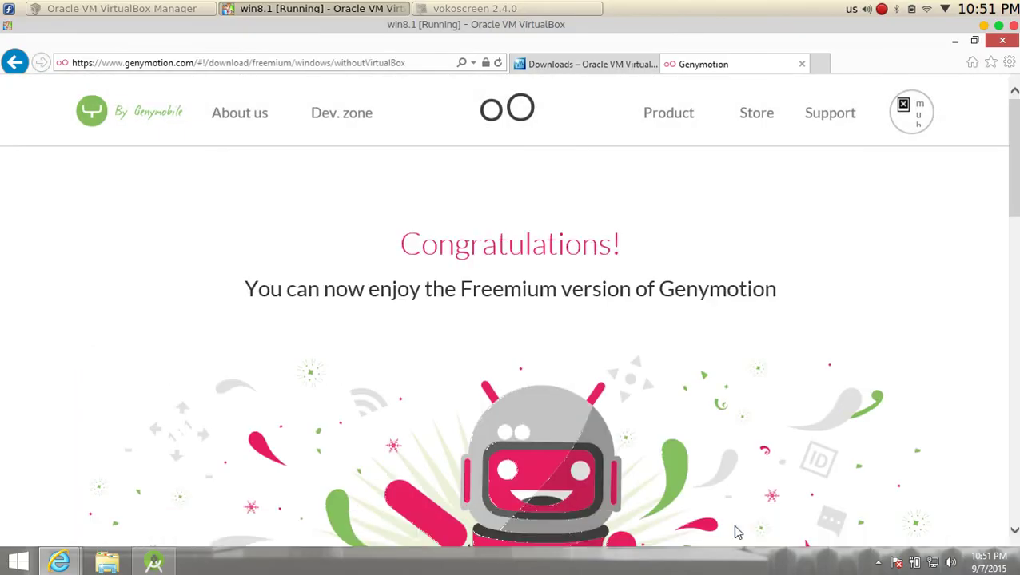
pyautogui.moveTo(391, 253); pyautogui.dragTo(659, 254)
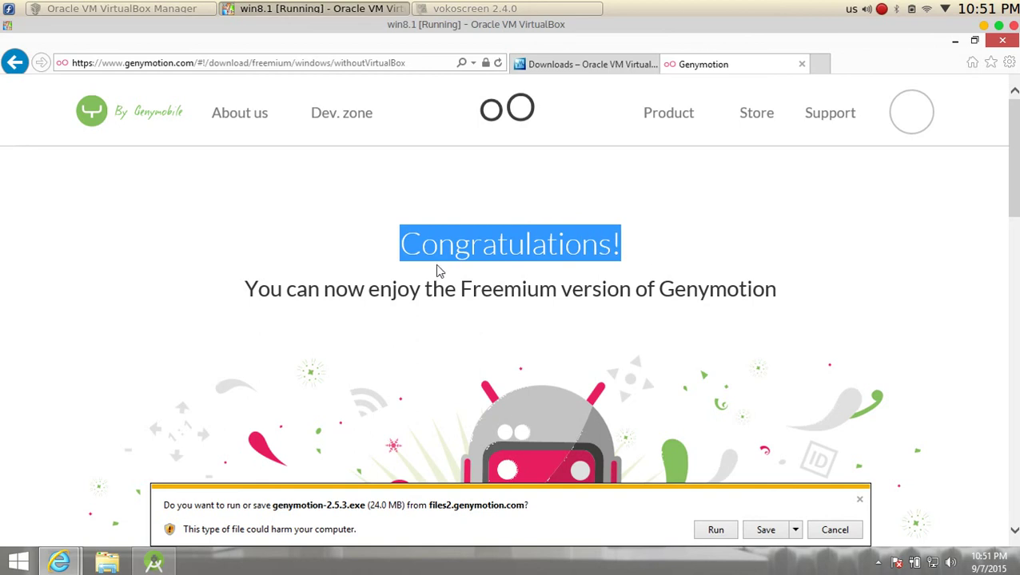
pyautogui.moveTo(285, 289); pyautogui.dragTo(725, 300)
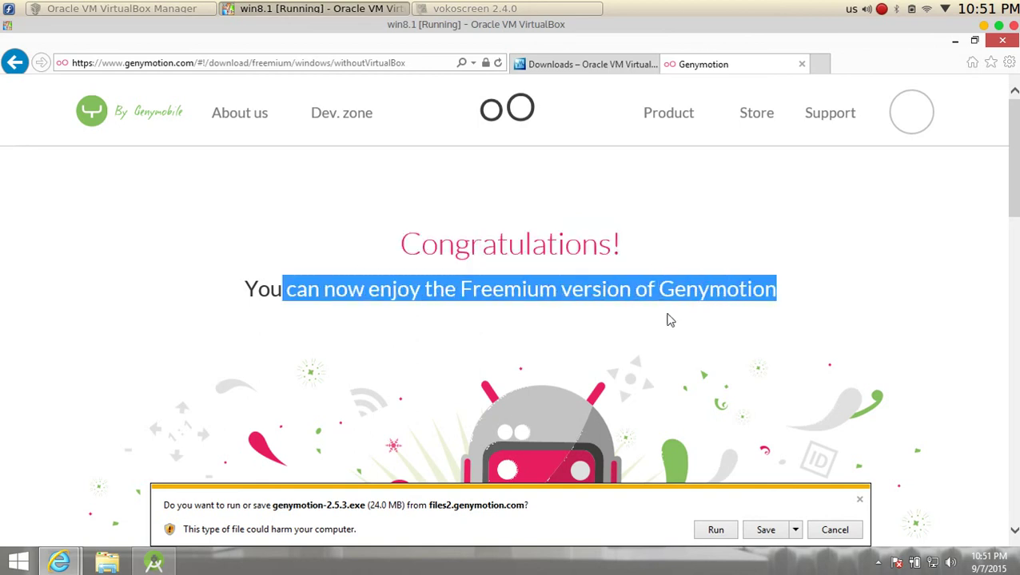
pyautogui.click(760, 541)
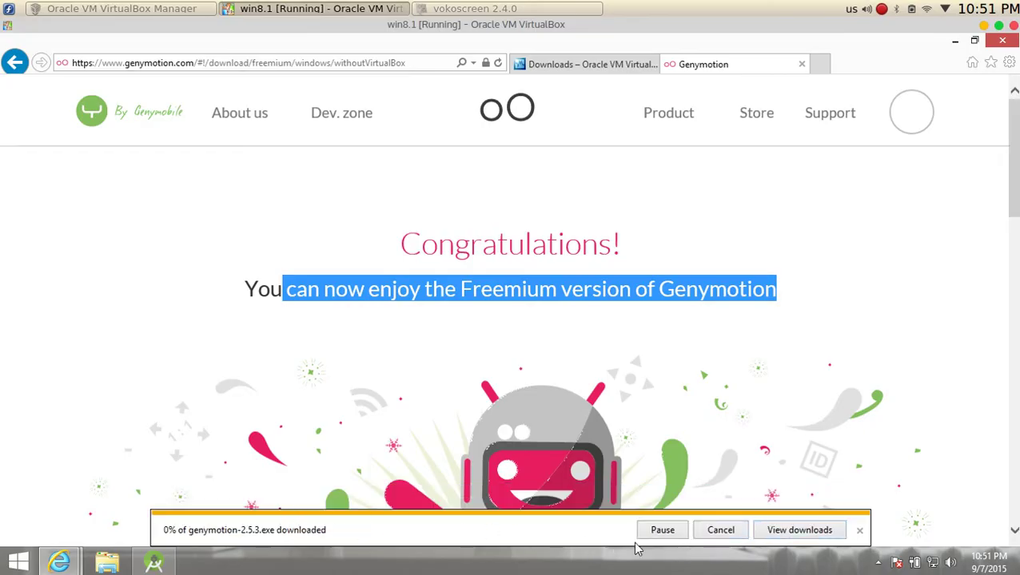
pyautogui.click(703, 532)
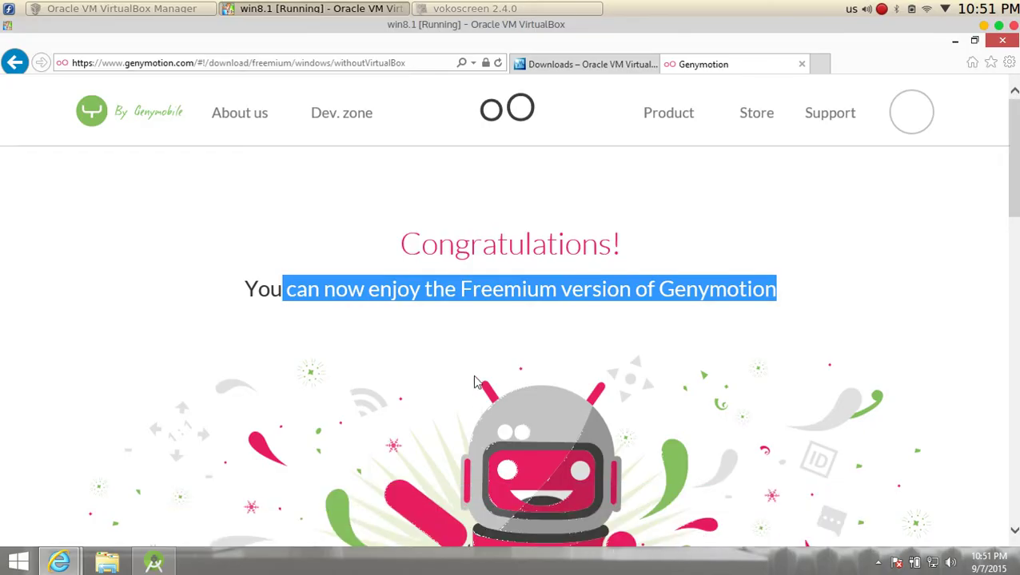
pyautogui.scroll(-5, 480, 387)
# Step: Switch to the VirtualBox tab, minimise Internet Explorer, and restore the Android Studio Setup Wizard
pyautogui.click(595, 64)
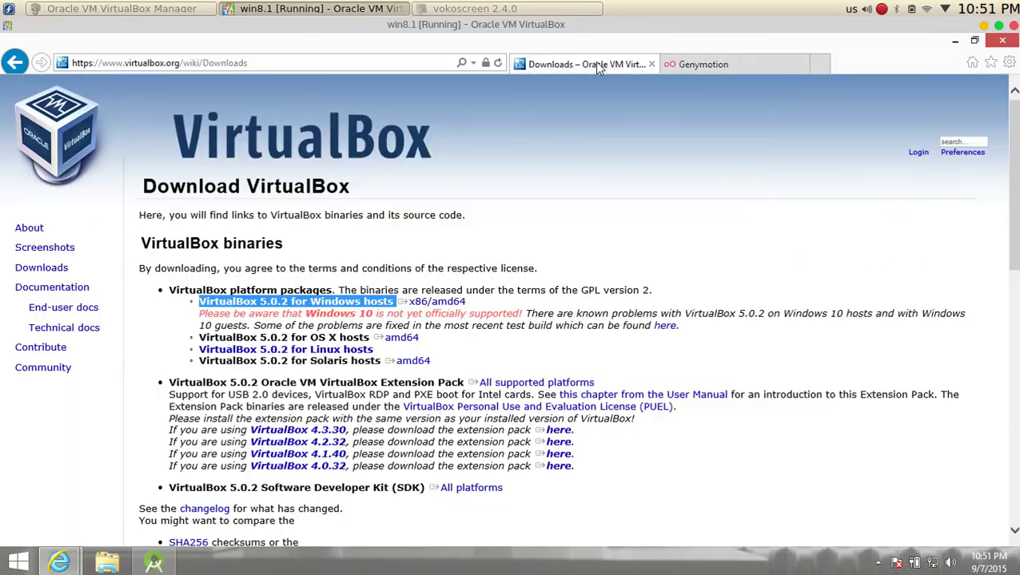
pyautogui.click(955, 40)
pyautogui.click(156, 562)
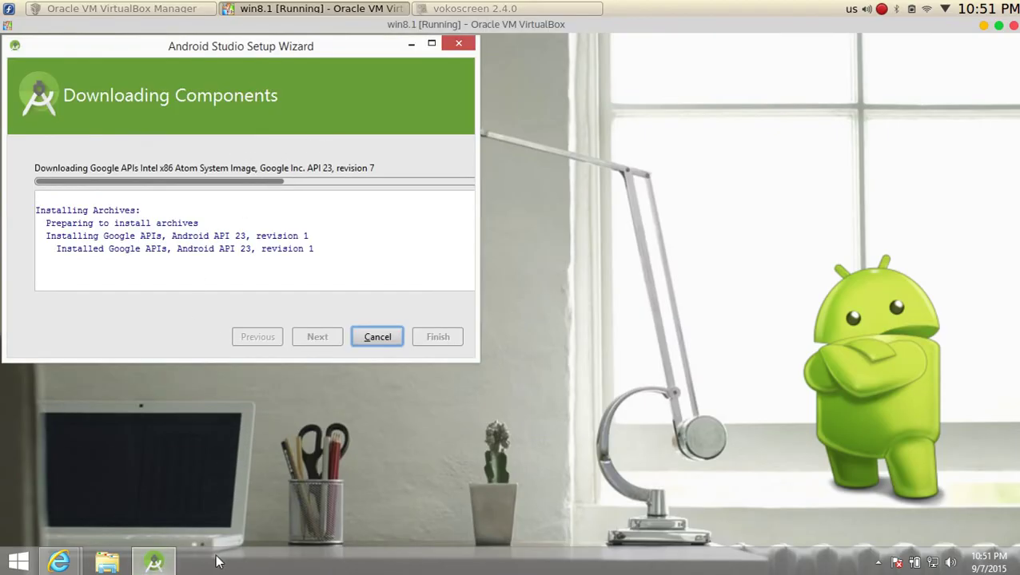
# Step: Minimise the Android Studio Setup Wizard and show the vokoscreen 2.4.0 recorder window
pyautogui.click(148, 565)
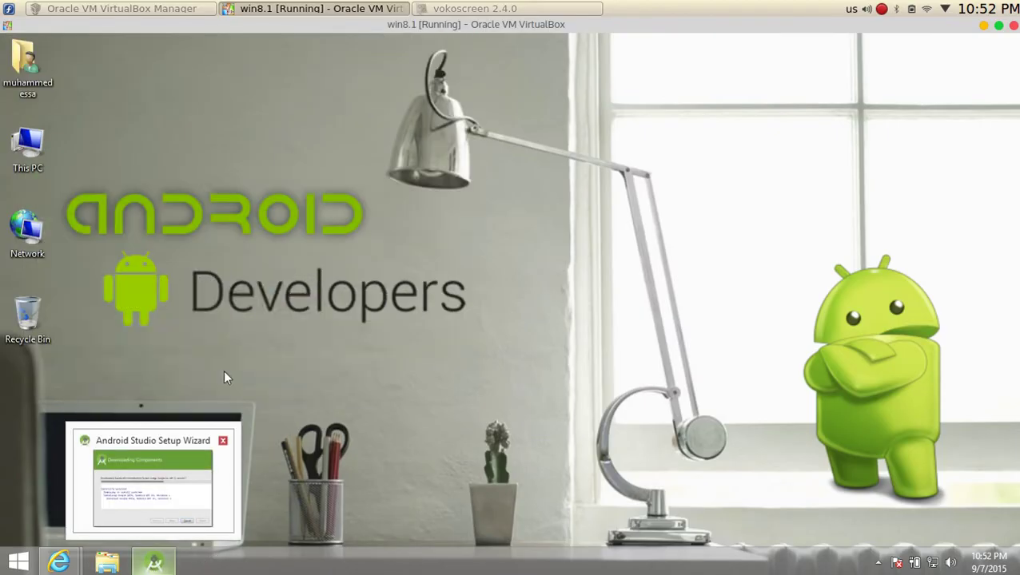
pyautogui.click(434, 9)
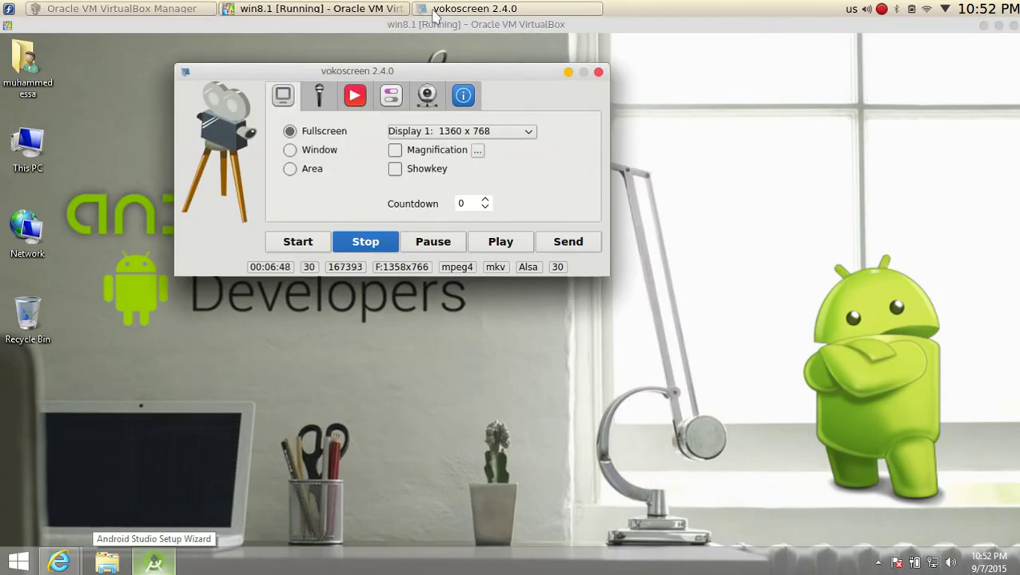